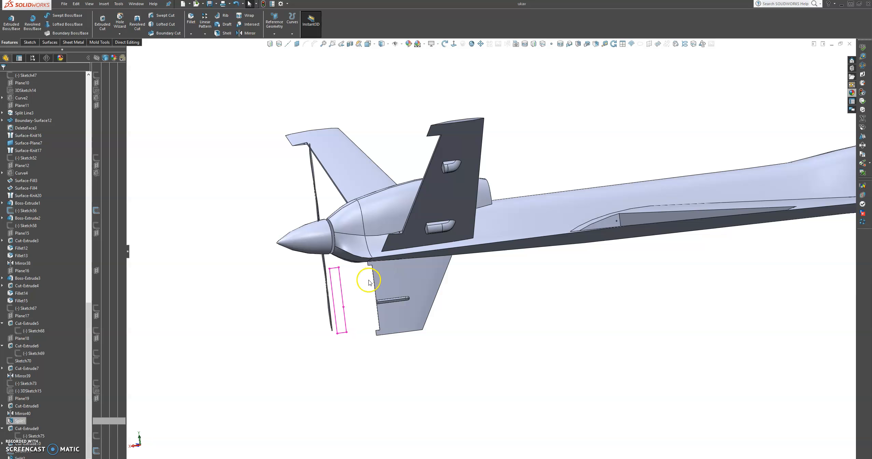
Hide the narrow rectangular sketch below the propeller spinner
middle_drag(376, 297, 340, 296)
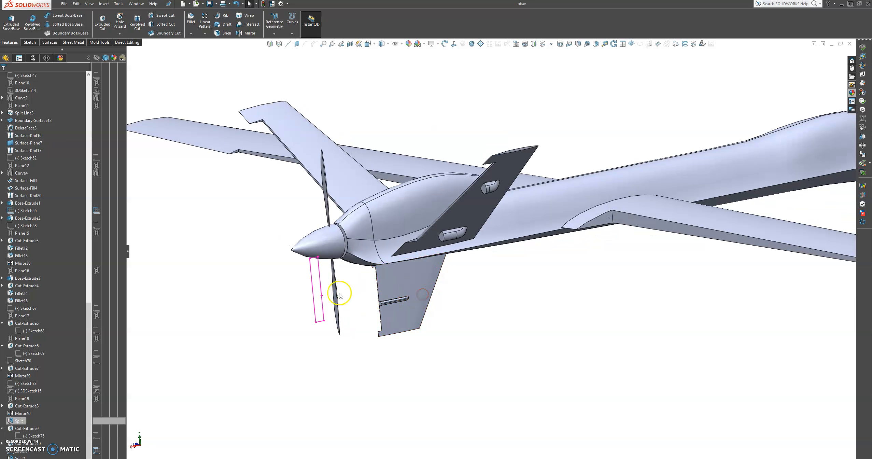
right_click(321, 278)
click(337, 267)
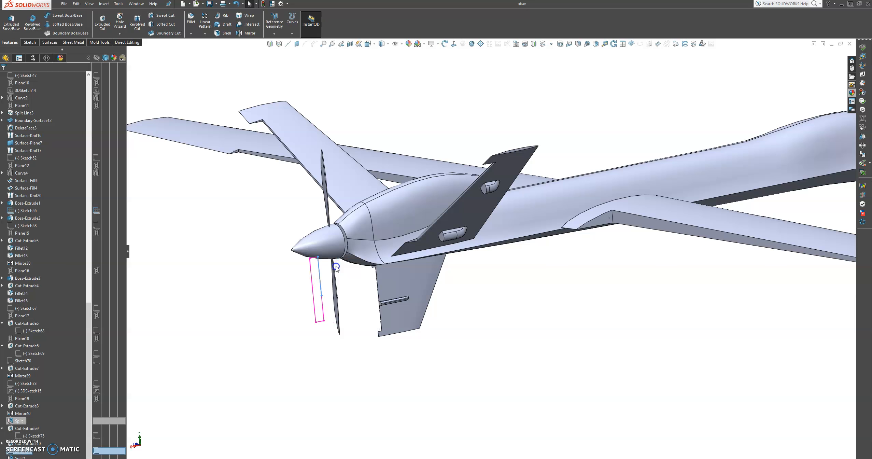
Start a sketch on the flat base face of the propeller spinner, at the gap facing the fuselage
scroll(360, 243, down, 3)
scroll(361, 243, down, 2)
middle_drag(361, 242, 335, 244)
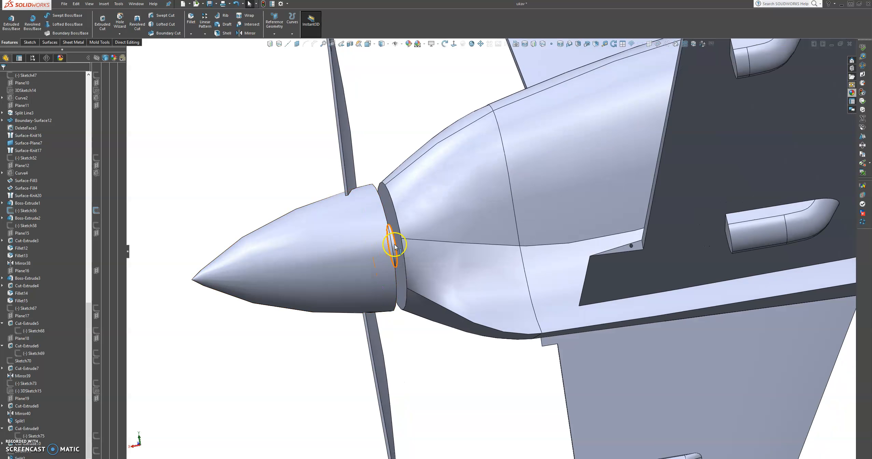
mouse_move(399, 245)
middle_down()
mouse_move(382, 249)
mouse_move(398, 257)
middle_up()
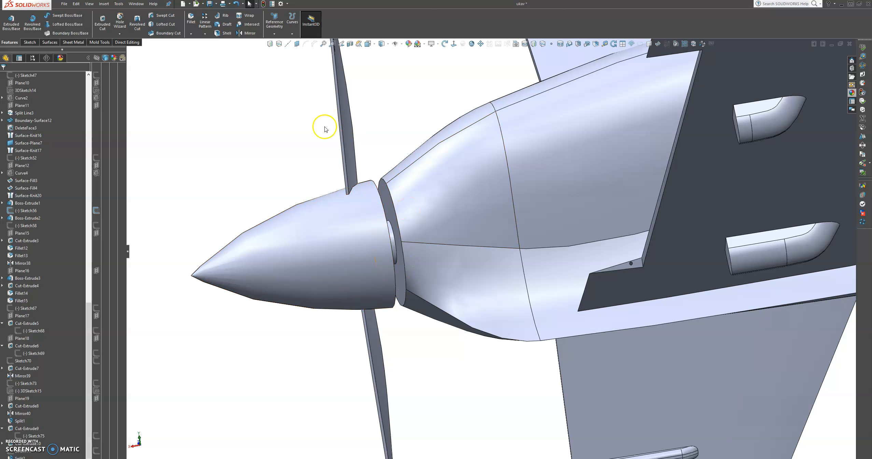
scroll(411, 241, down, 2)
middle_drag(409, 245, 388, 246)
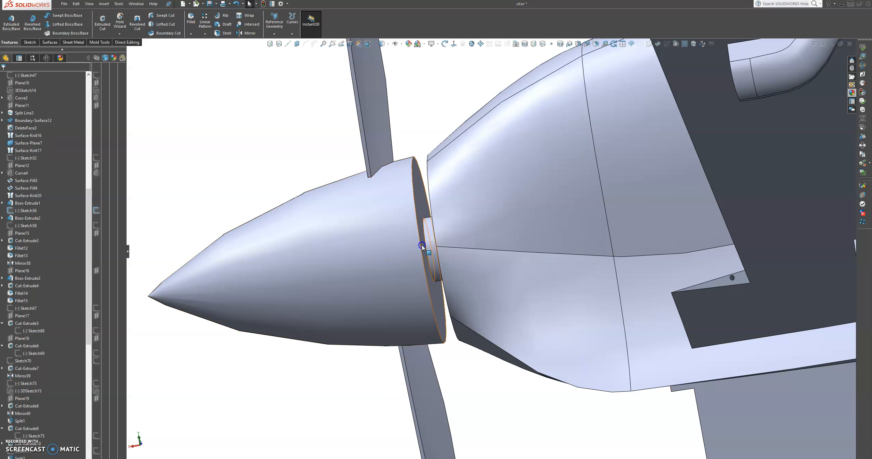
click(424, 246)
click(452, 224)
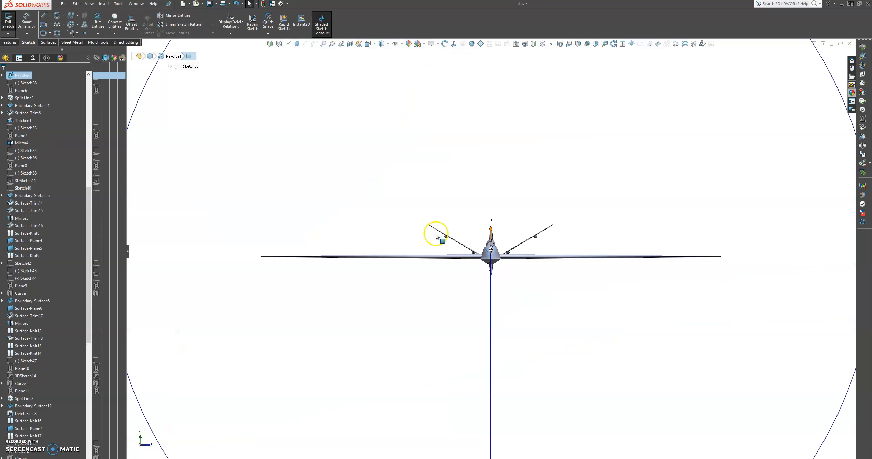
Draw a circle with a radius of about 7.85 mm centred on the spinner's base face
scroll(487, 254, down, 5)
middle_drag(488, 249, 531, 247)
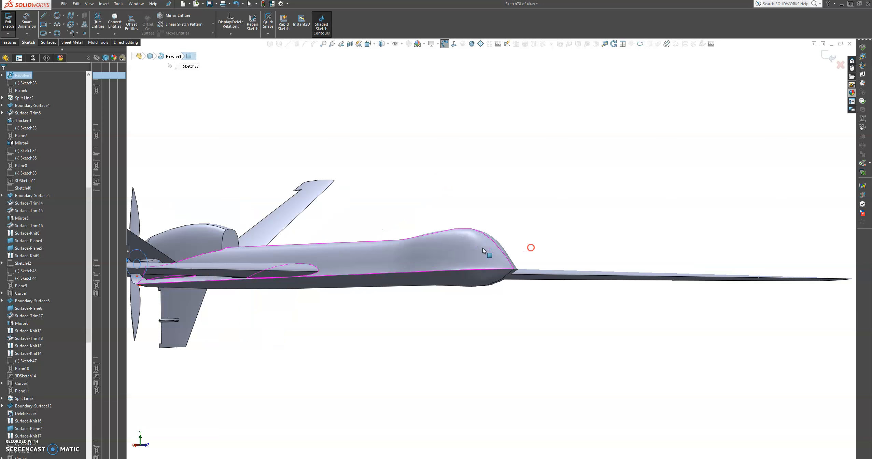
scroll(287, 243, up, 6)
scroll(360, 262, down, 10)
scroll(421, 285, down, 3)
middle_drag(481, 289, 494, 298)
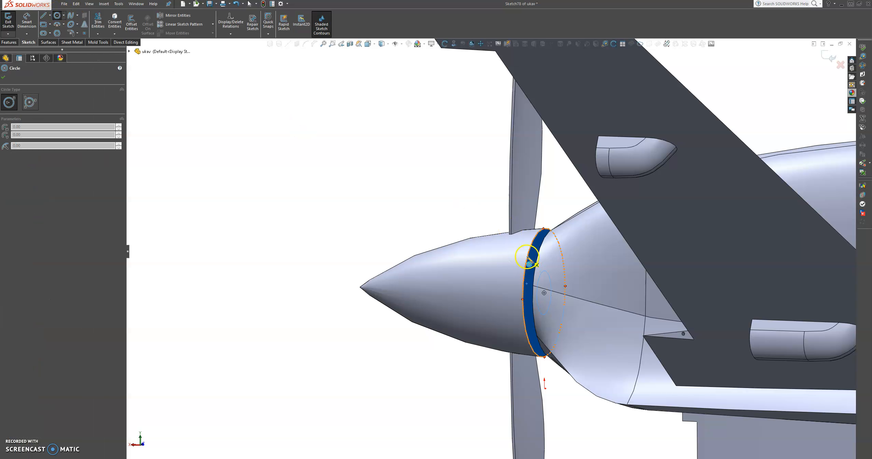
click(544, 293)
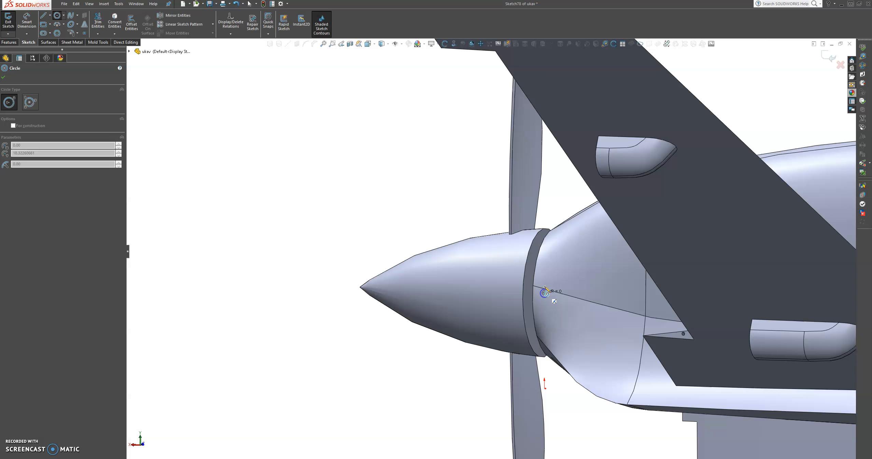
click(536, 264)
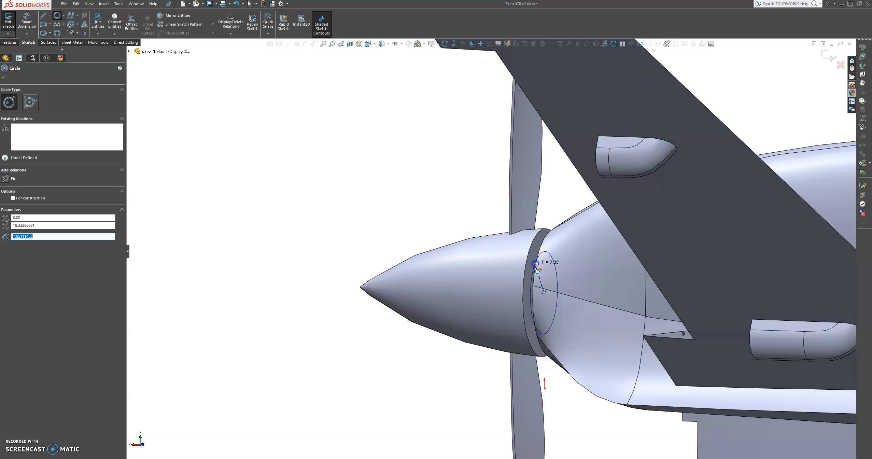
Cut-extrude the circle toward the fuselage with the Up To Next end condition, keeping all bodies
click(4, 77)
click(10, 41)
click(106, 23)
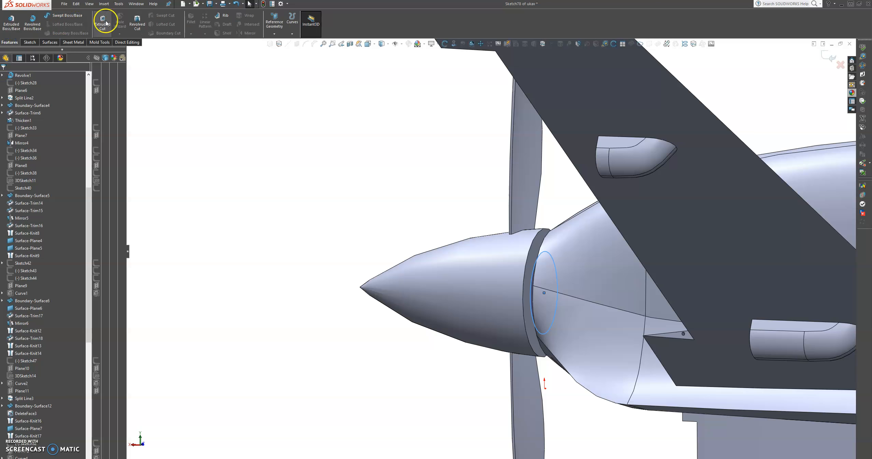
middle_drag(547, 261, 575, 278)
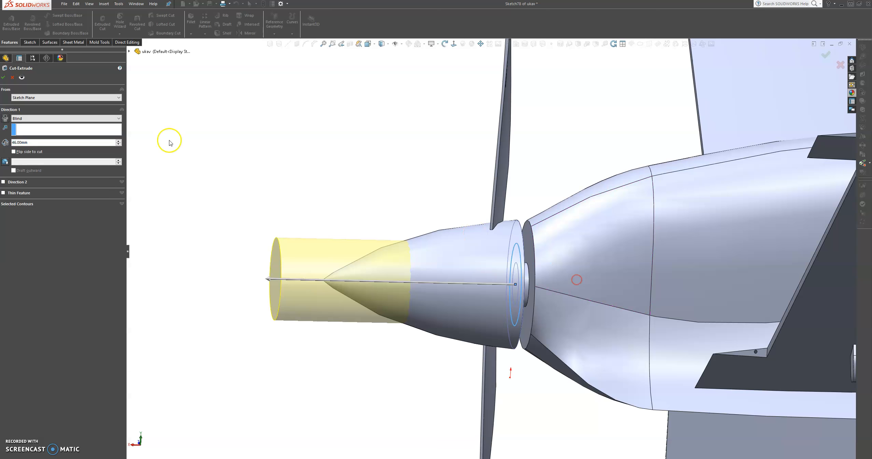
click(98, 120)
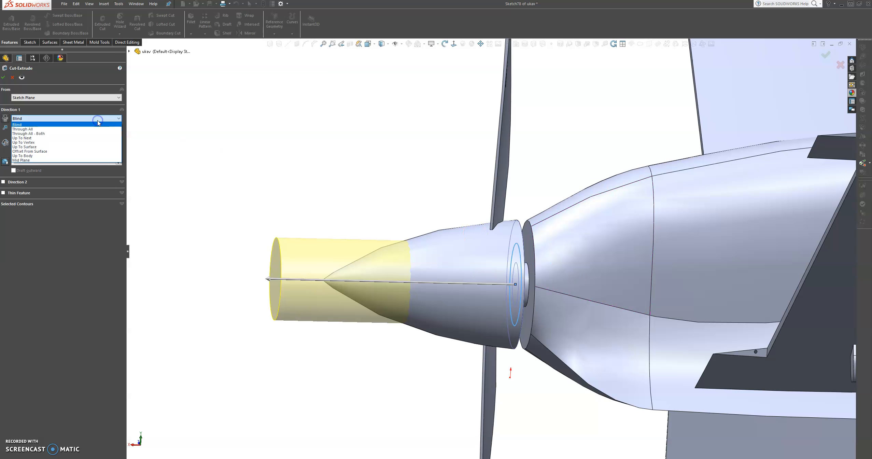
click(89, 138)
click(507, 232)
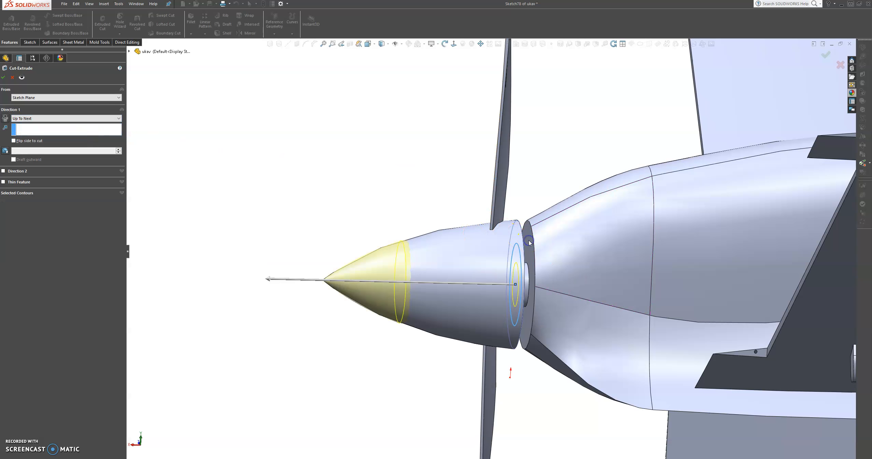
click(5, 118)
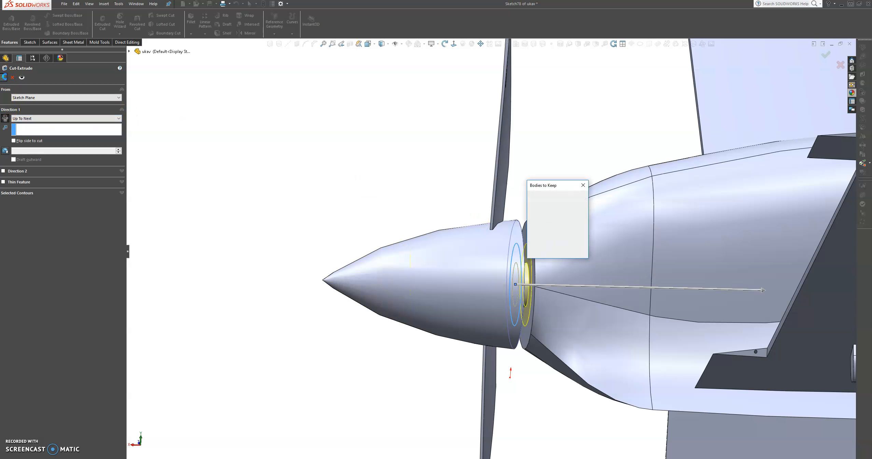
click(497, 154)
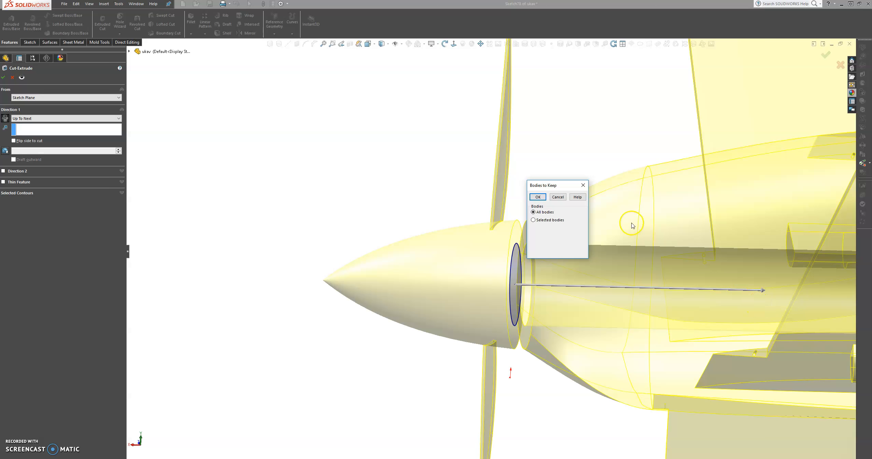
click(542, 197)
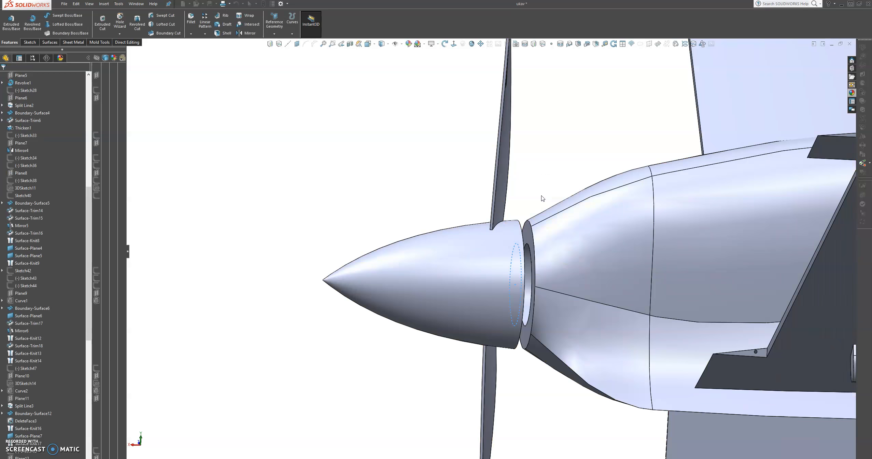
Undo the Up To Next cut and return to the circle sketch on the spinner base
scroll(583, 255, up, 8)
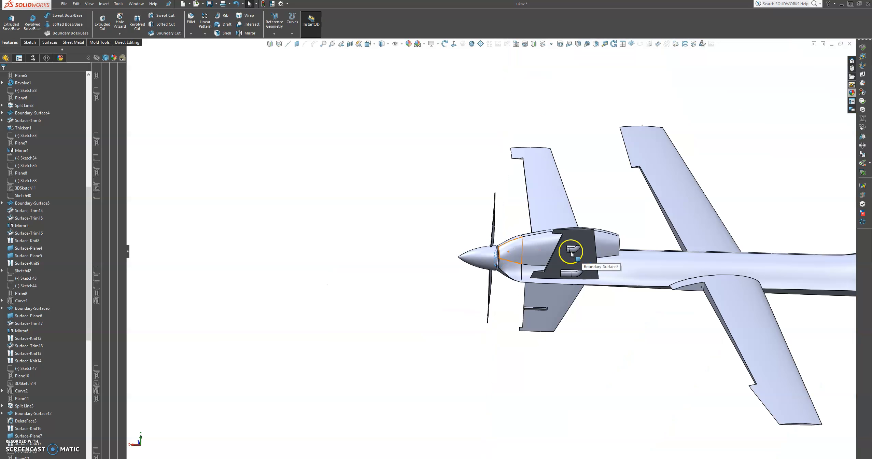
middle_drag(556, 252, 563, 255)
scroll(516, 250, down, 5)
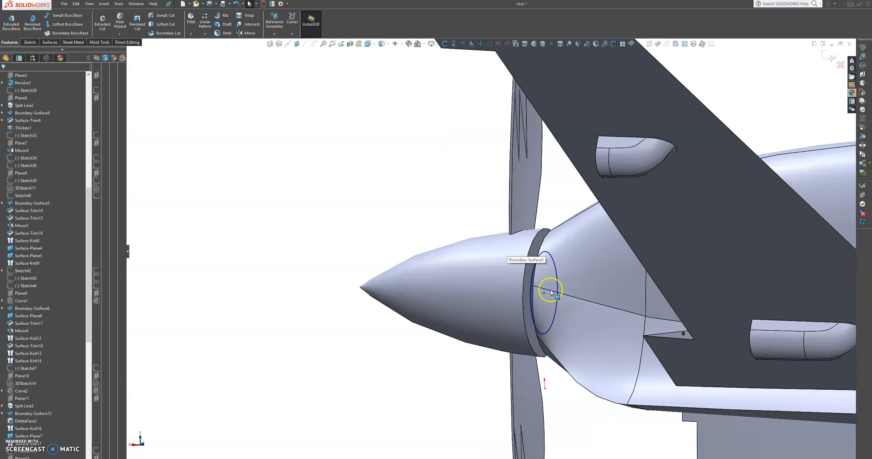
Cut-extrude the circle in the reversed direction, Up To Surface at the fuselage's end face beside the spinner, keeping all bodies
scroll(598, 304, down, 2)
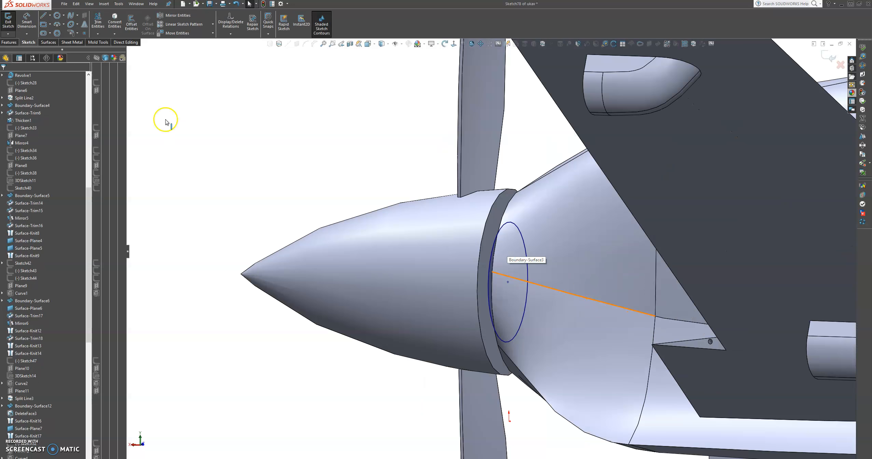
click(9, 42)
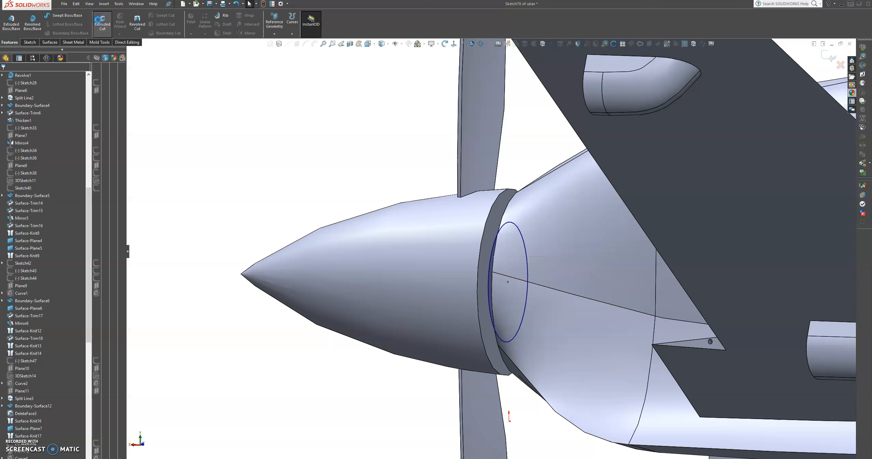
click(101, 20)
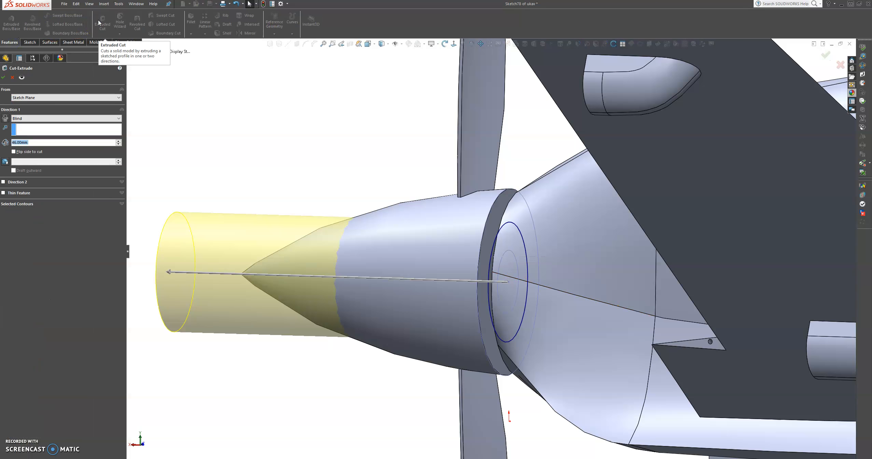
click(54, 119)
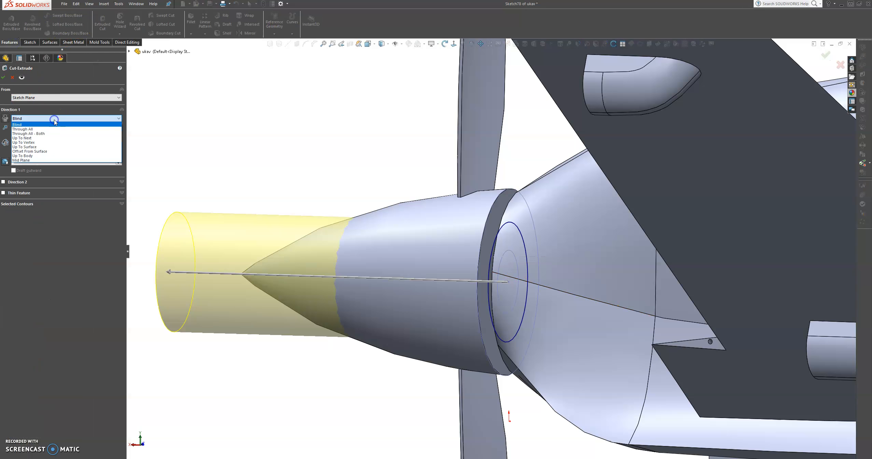
click(53, 146)
click(569, 270)
middle_drag(569, 270, 545, 279)
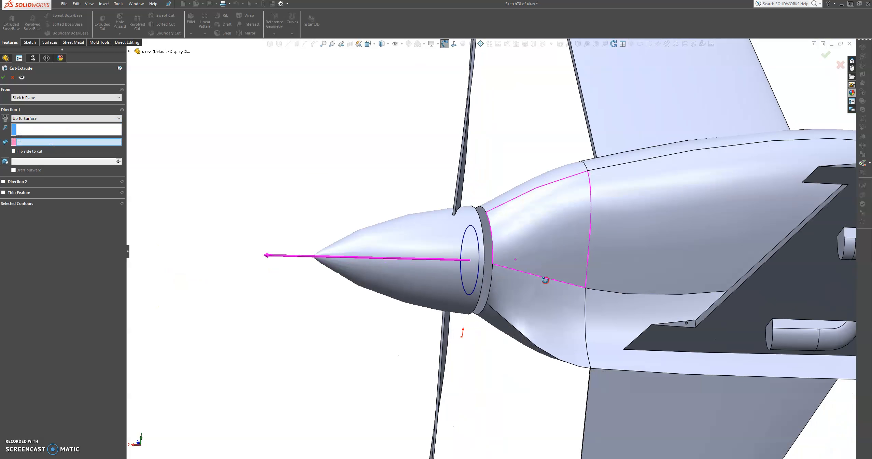
click(484, 226)
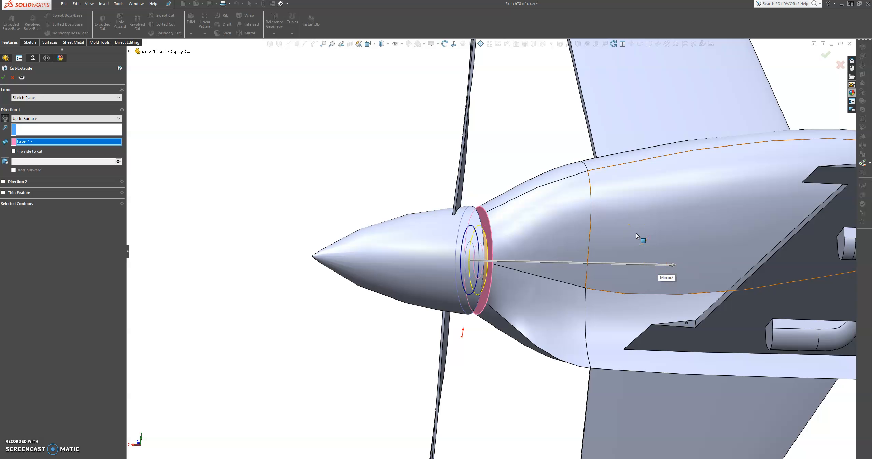
click(3, 78)
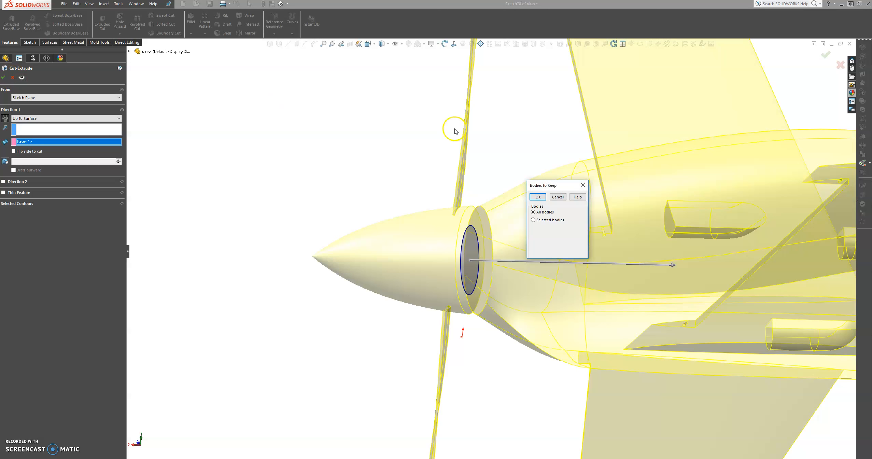
click(537, 198)
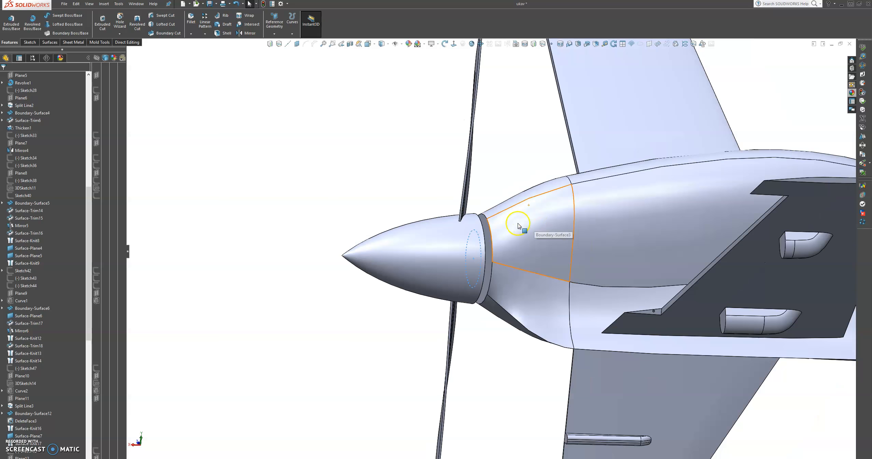
Start a new sketch on the base face of the propeller spinner
middle_drag(518, 223, 511, 241)
click(506, 171)
scroll(502, 263, down, 6)
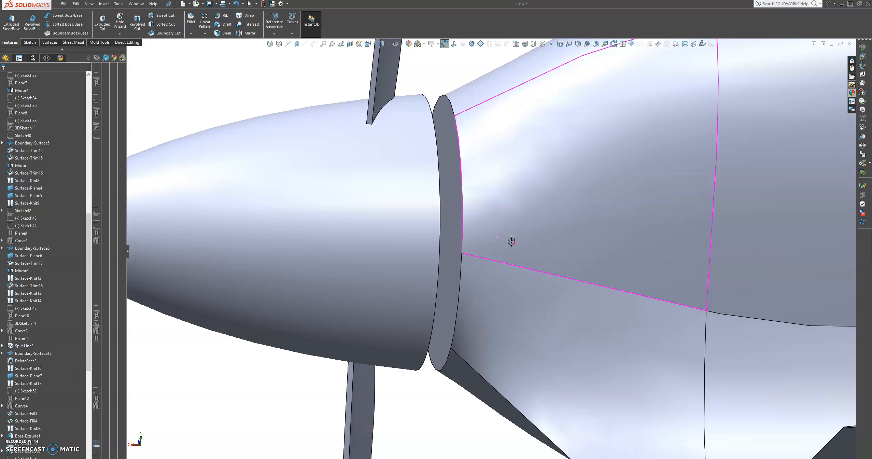
middle_drag(512, 242, 485, 219)
key(Escape)
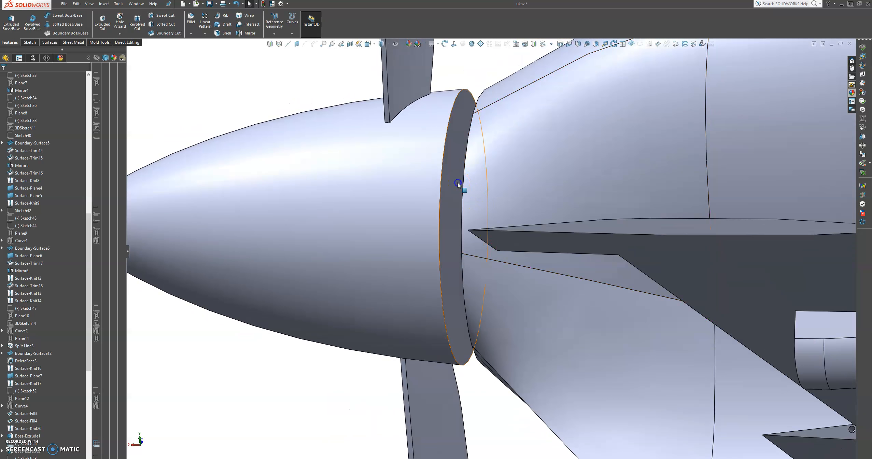
click(458, 185)
click(488, 163)
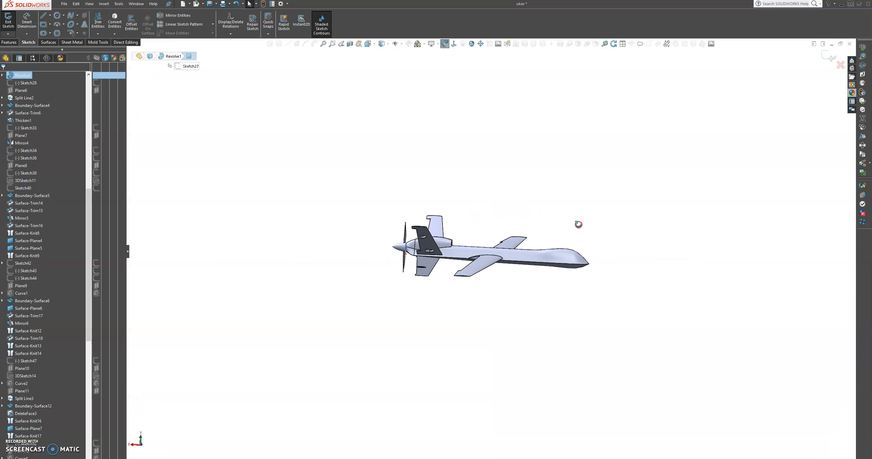
Draw a smaller circle centred on the spinner's base face, about a third of the face's diameter
scroll(420, 238, up, 5)
scroll(420, 238, down, 8)
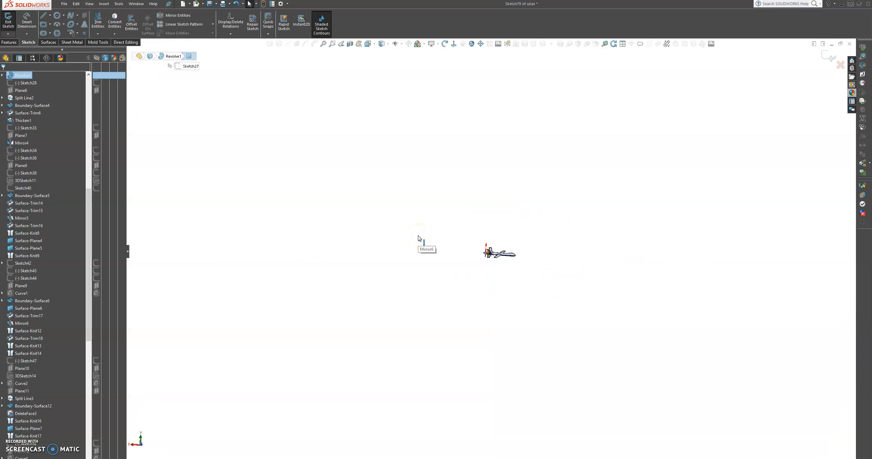
scroll(497, 248, up, 2)
scroll(458, 259, up, 8)
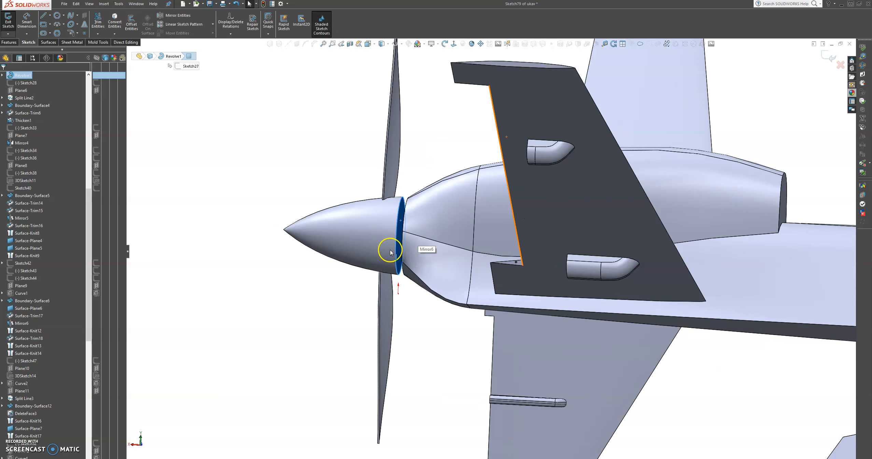
scroll(391, 249, down, 3)
middle_drag(400, 241, 392, 237)
scroll(433, 205, down, 4)
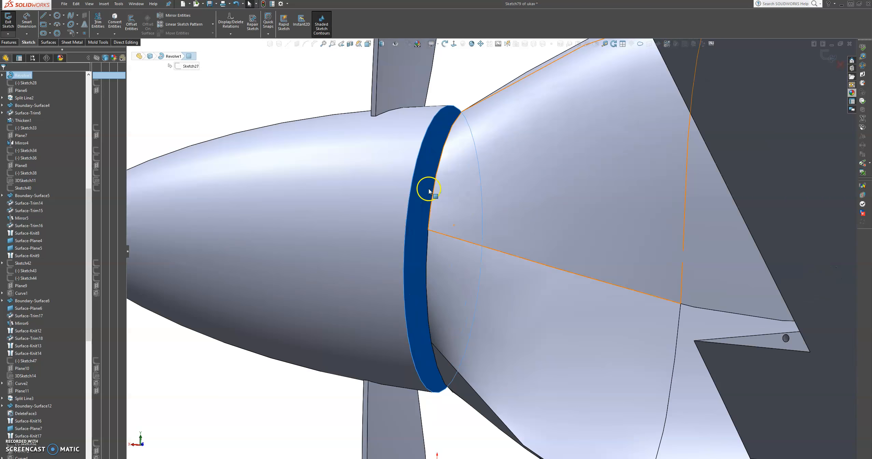
click(57, 15)
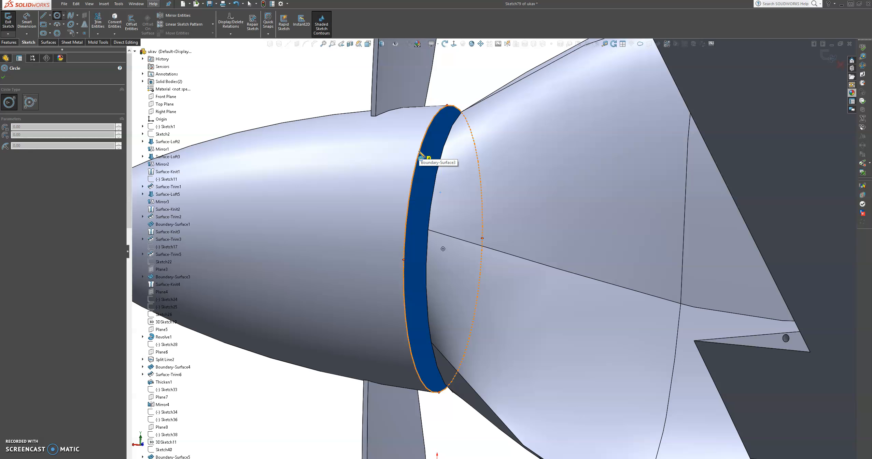
drag(443, 249, 456, 271)
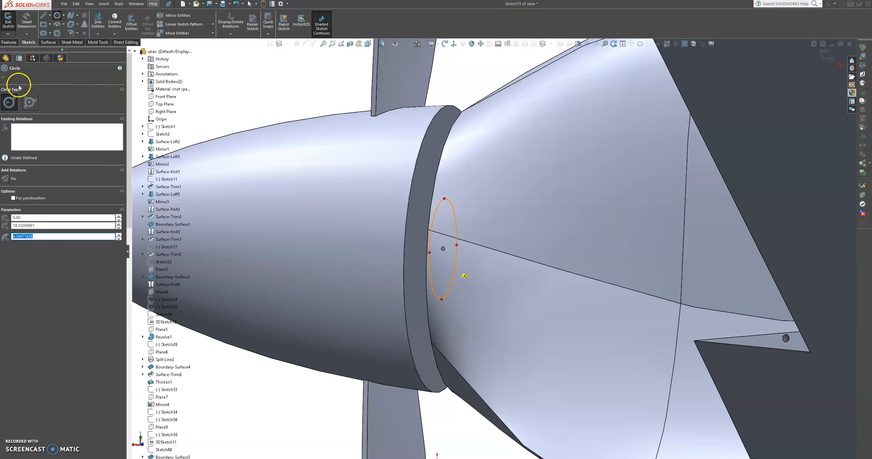
Cut-extrude the circle from the spinner's base into the fuselage end, in the reversed direction, Blind with a depth of 9 mm
click(4, 79)
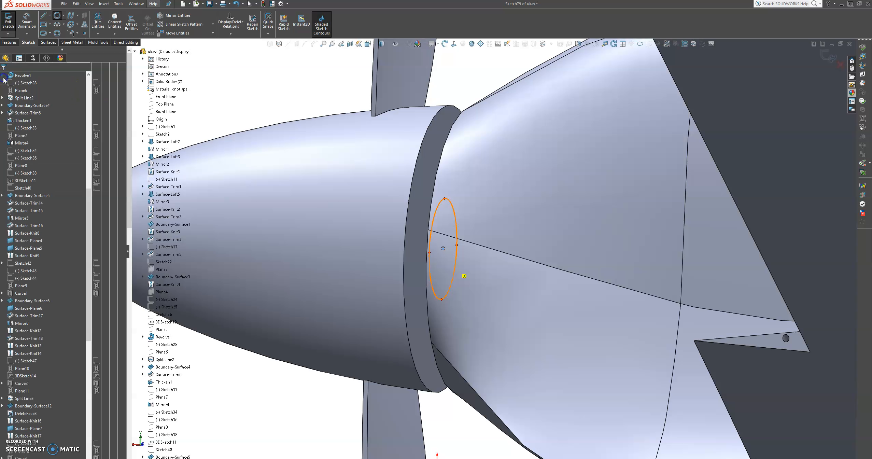
click(12, 42)
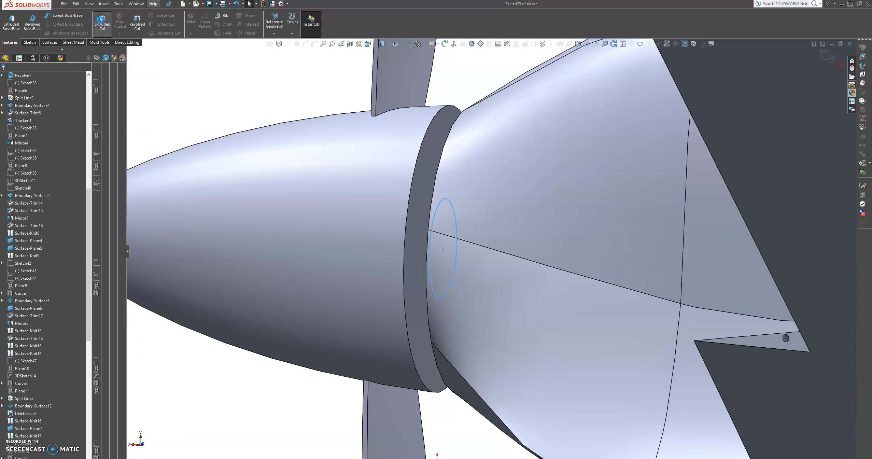
click(103, 22)
middle_drag(447, 220, 477, 250)
click(13, 99)
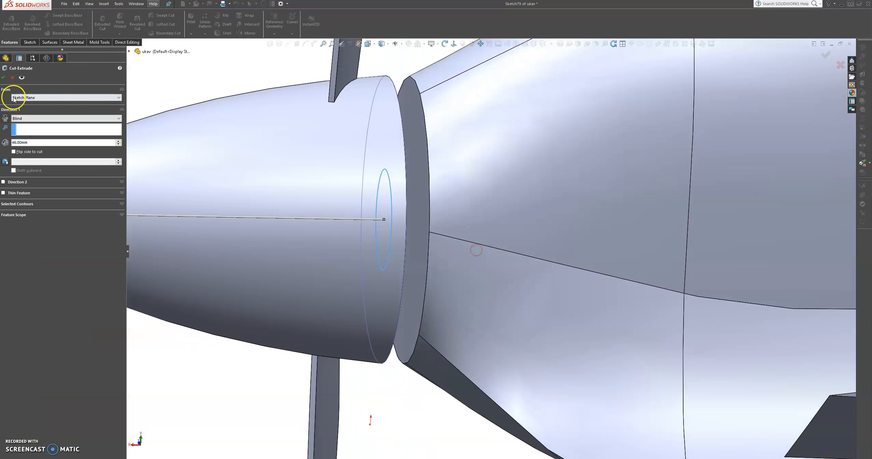
click(4, 120)
scroll(510, 181, up, 4)
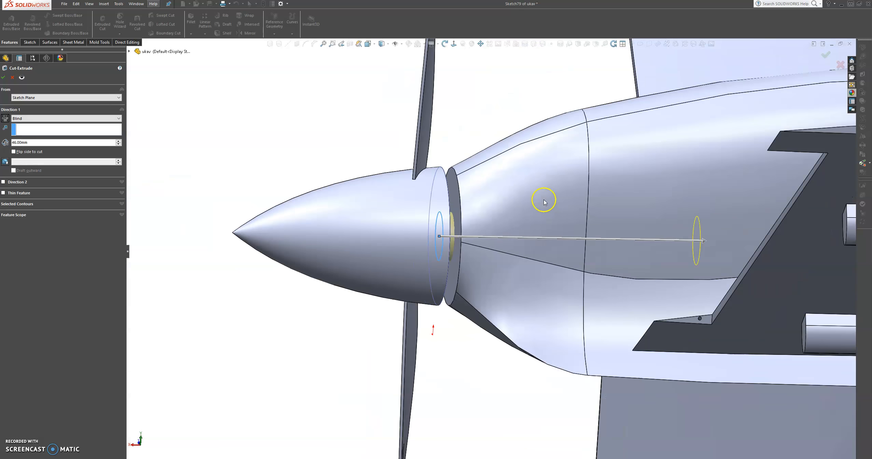
drag(705, 241, 491, 231)
scroll(488, 232, down, 6)
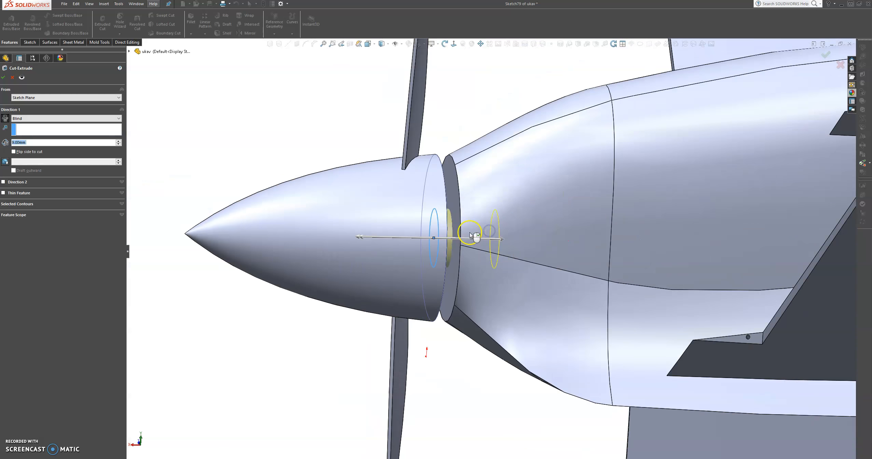
middle_drag(472, 233, 467, 234)
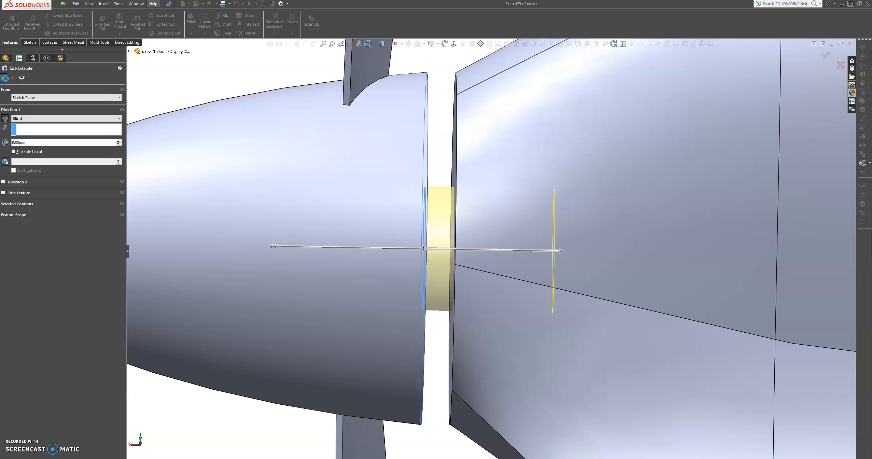
click(3, 79)
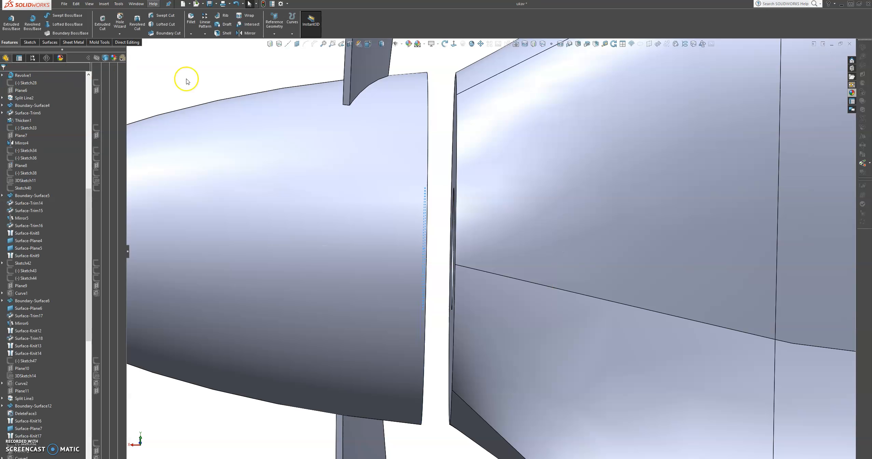
Start a new sketch on the spinner's flat base face
middle_drag(460, 252, 429, 247)
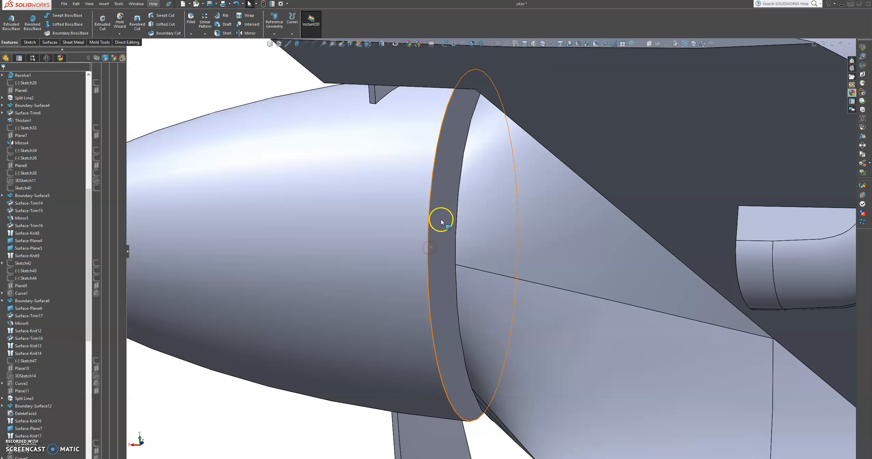
click(444, 163)
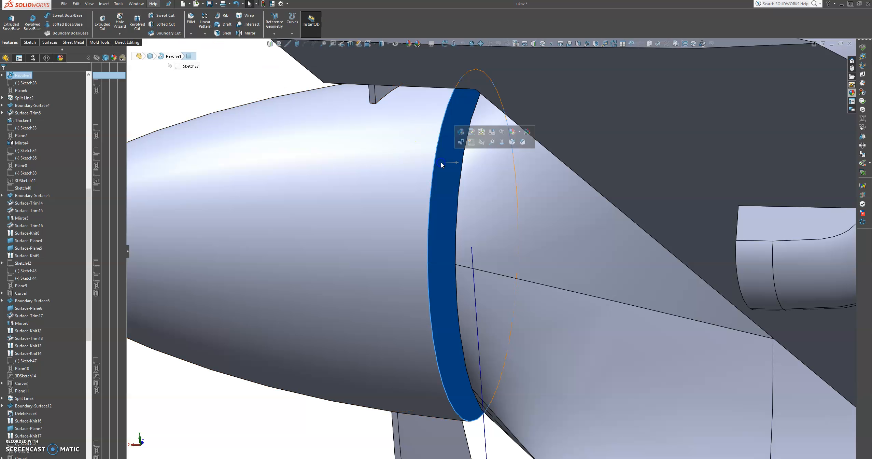
click(471, 142)
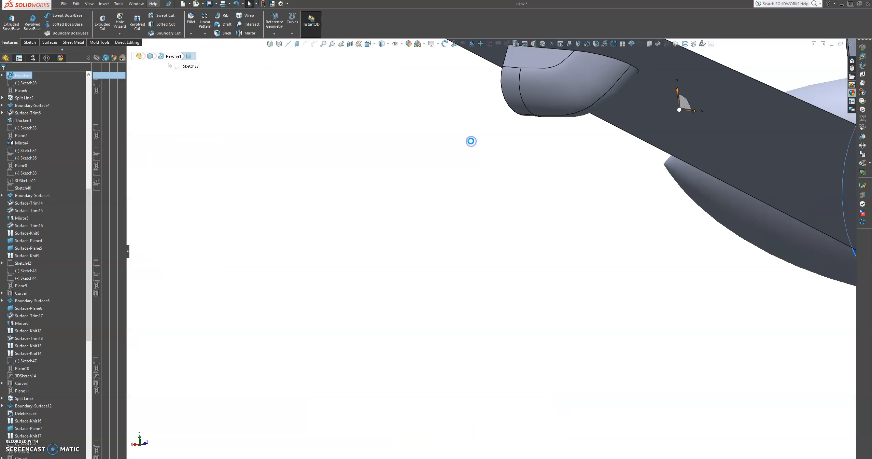
Draw a small circle with a radius of about 2.8 mm centred on the spinner's base face
middle_drag(510, 260, 551, 261)
scroll(454, 245, down, 8)
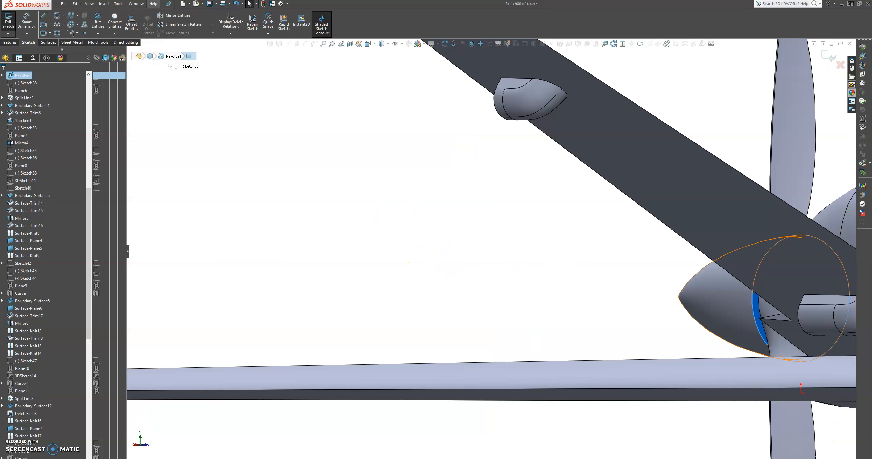
scroll(794, 315, down, 6)
scroll(547, 258, down, 10)
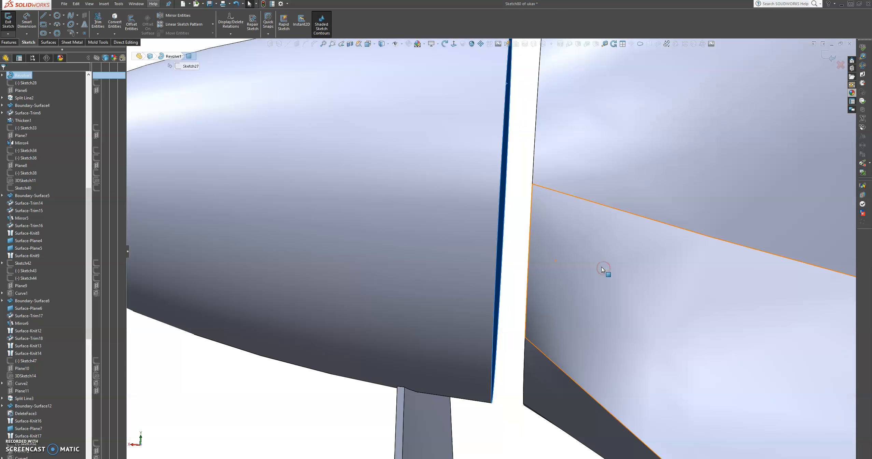
scroll(602, 268, up, 4)
middle_drag(547, 226, 530, 224)
click(57, 15)
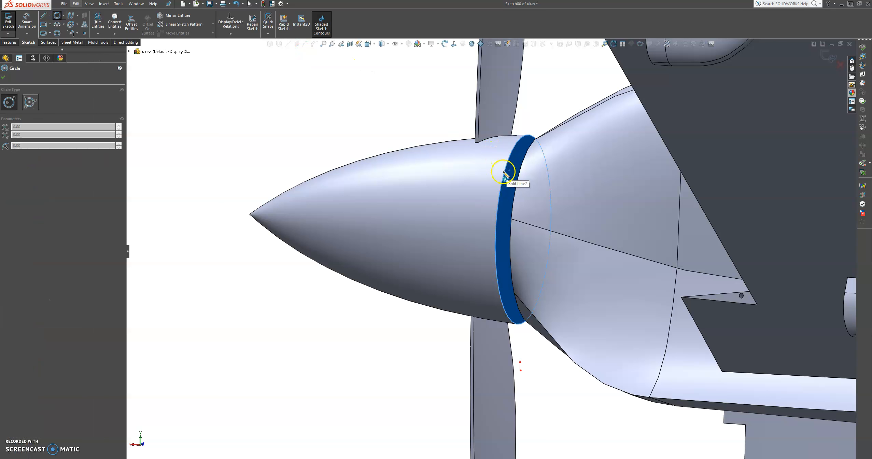
click(523, 230)
click(530, 228)
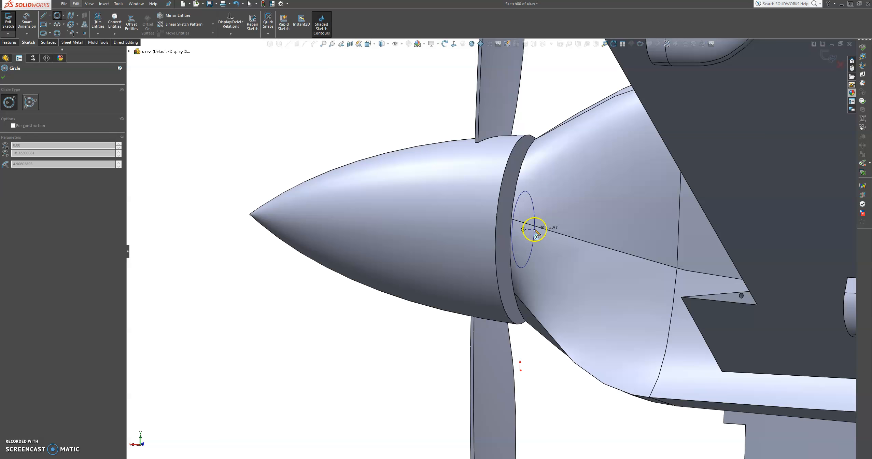
mouse_move(530, 229)
middle_down()
mouse_move(553, 236)
mouse_move(544, 239)
middle_up()
click(531, 232)
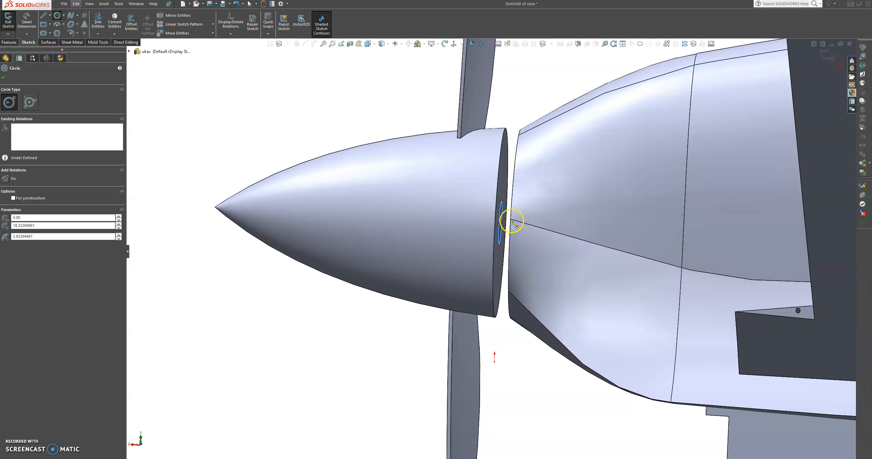
scroll(512, 221, down, 5)
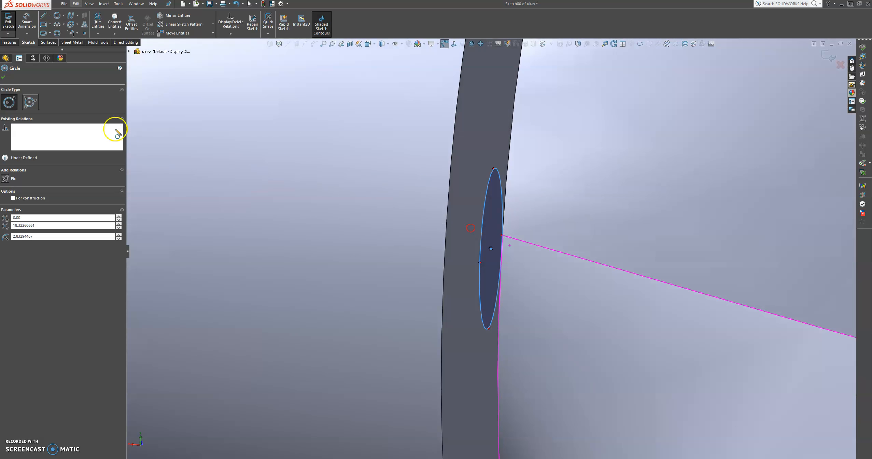
click(5, 80)
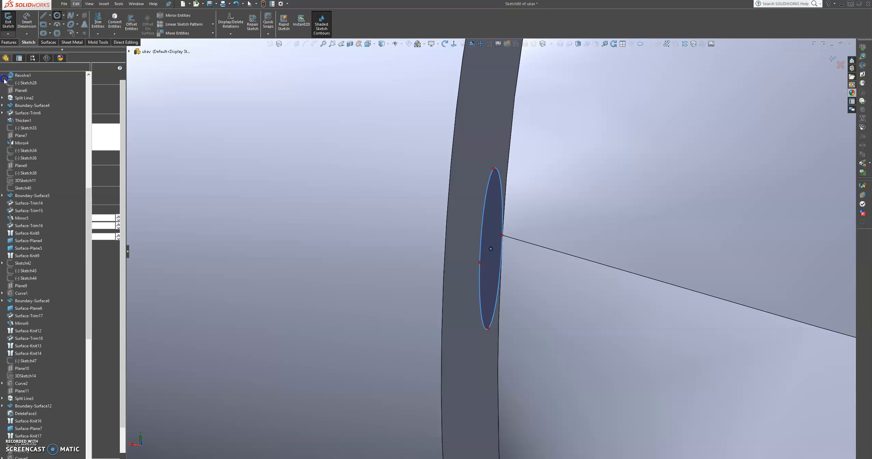
Boss-extrude the small circle 3 mm Blind towards the fuselage, merged with the spinner, as a short shaft
click(10, 43)
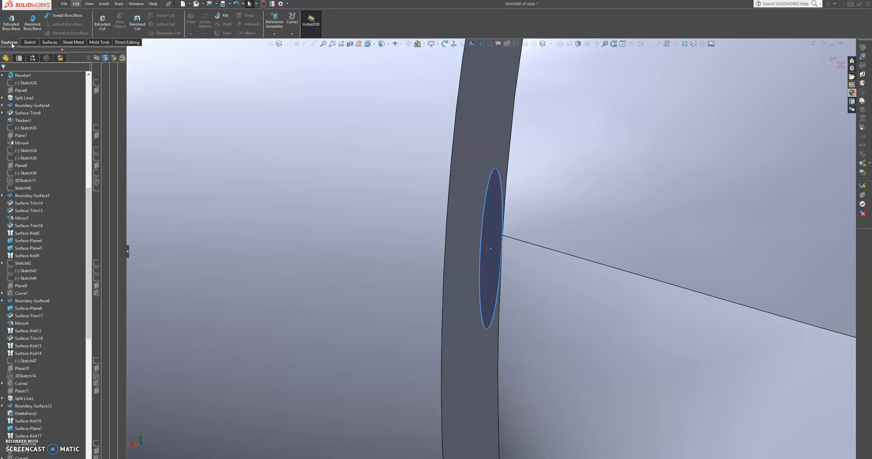
click(13, 25)
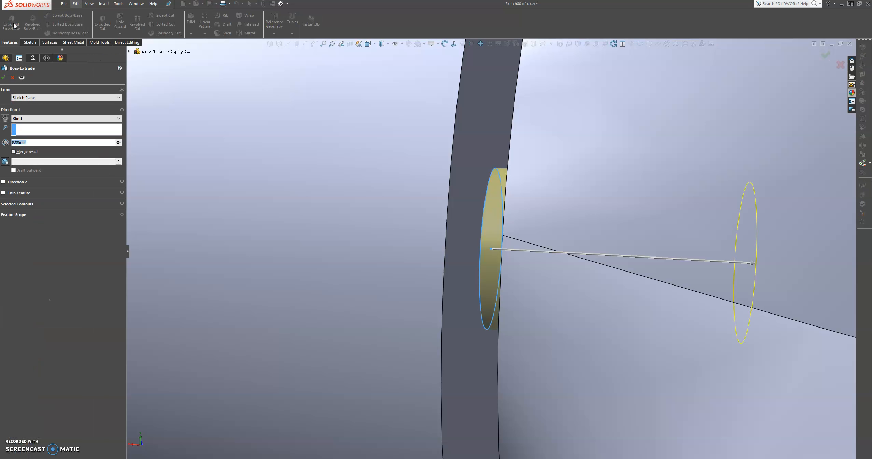
scroll(554, 215, up, 4)
scroll(552, 216, up, 1)
middle_drag(550, 216, 562, 224)
drag(577, 248, 504, 231)
mouse_move(505, 230)
middle_down()
mouse_move(494, 231)
mouse_move(503, 233)
middle_up()
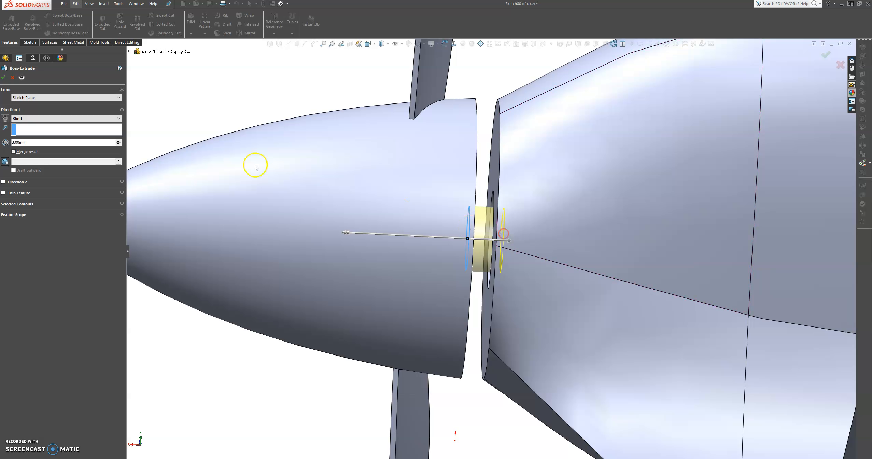
click(4, 77)
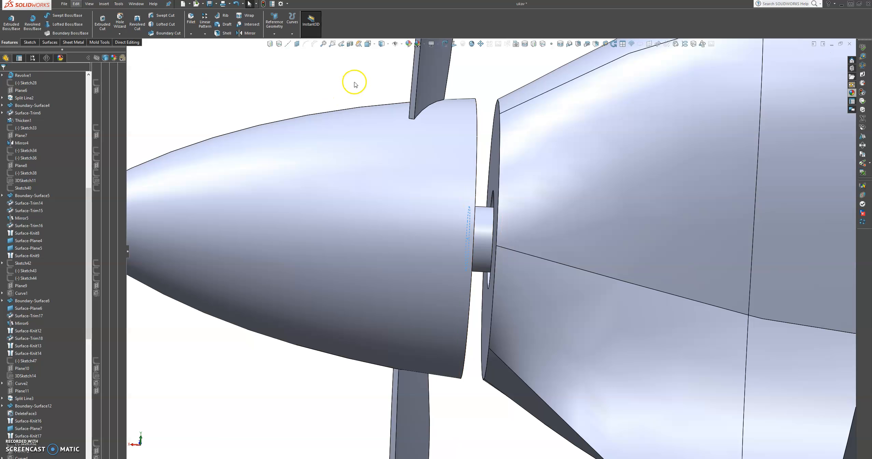
Create a reference plane offset 30 mm from the Front Plane, with the offset flipped
scroll(542, 244, up, 5)
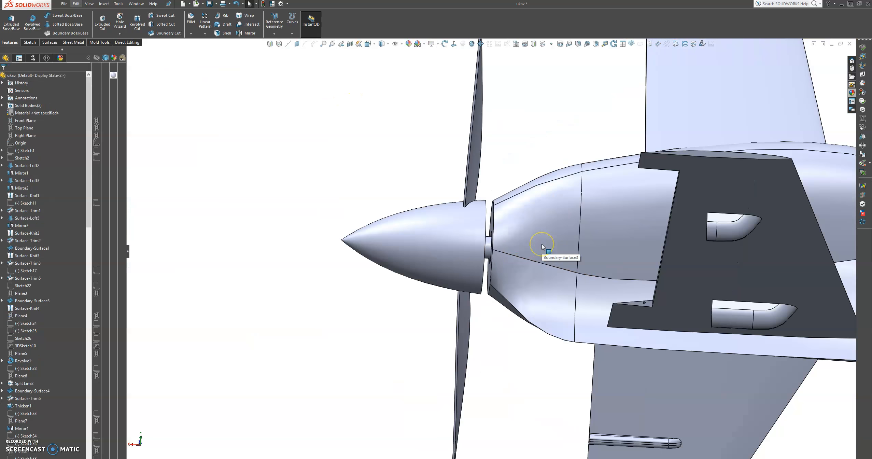
scroll(541, 243, up, 3)
mouse_move(542, 243)
middle_down()
mouse_move(558, 195)
mouse_move(534, 240)
middle_up()
scroll(534, 240, up, 4)
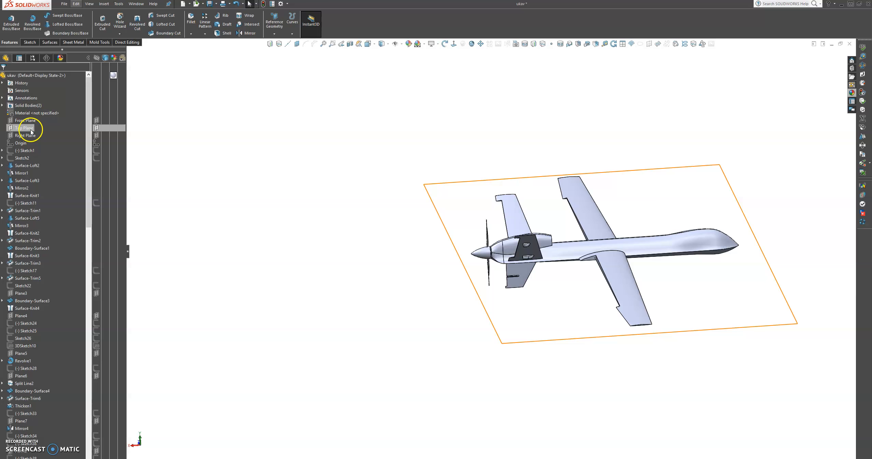
scroll(496, 247, up, 3)
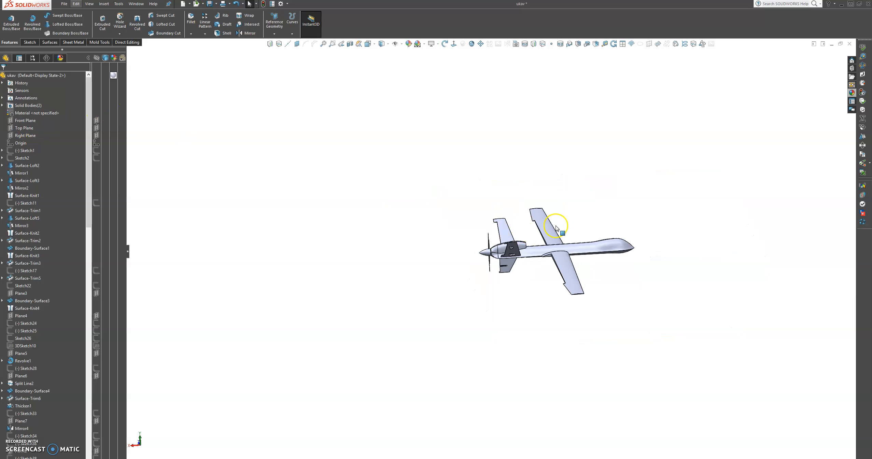
scroll(557, 228, down, 4)
middle_drag(530, 302, 615, 279)
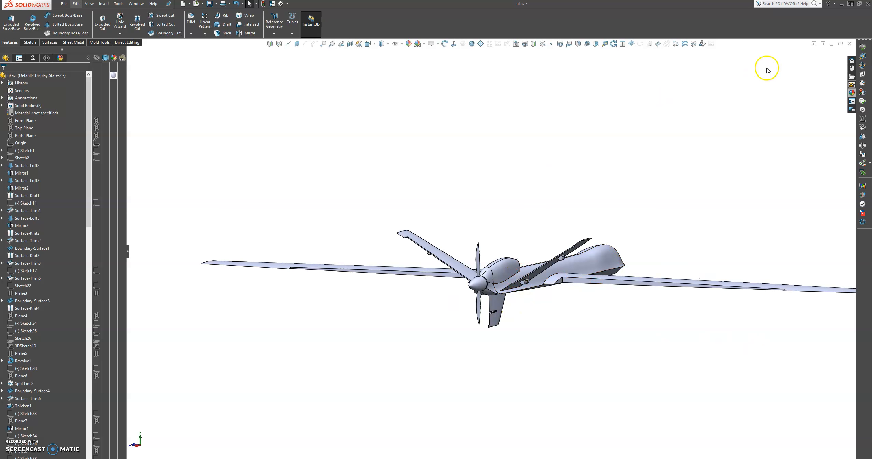
click(296, 44)
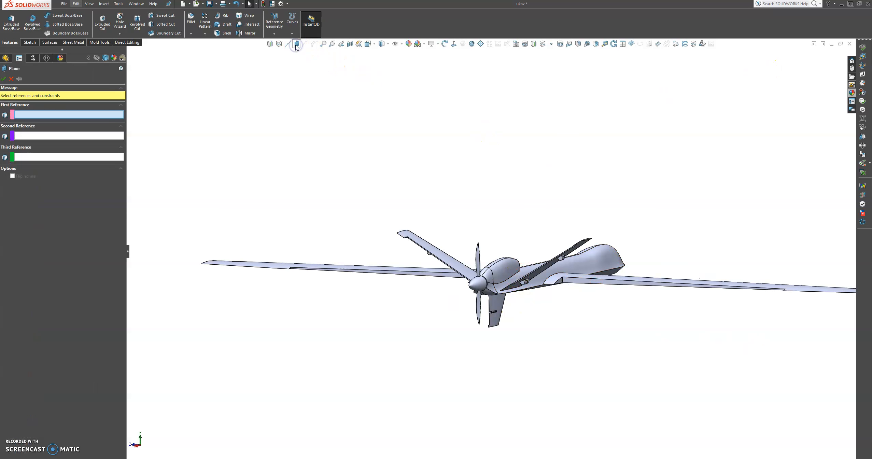
click(130, 53)
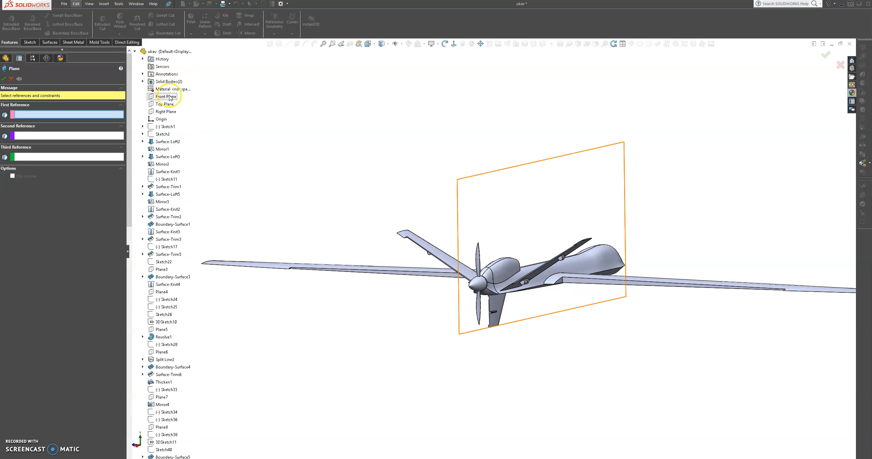
click(171, 97)
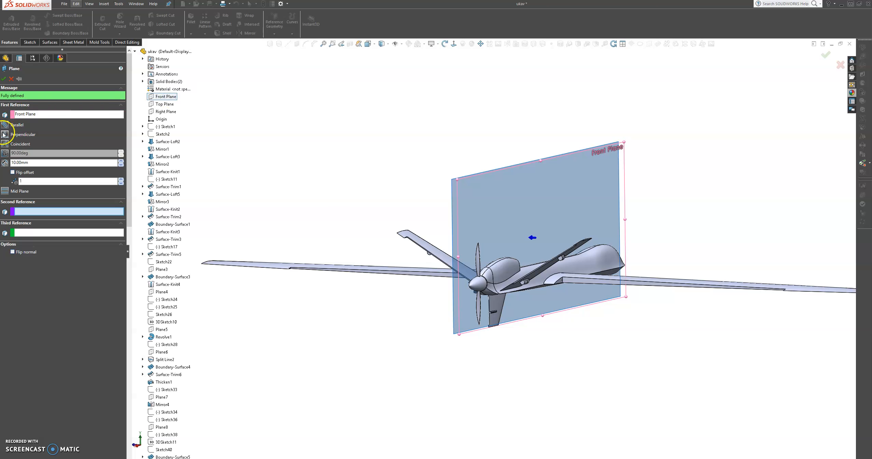
click(12, 173)
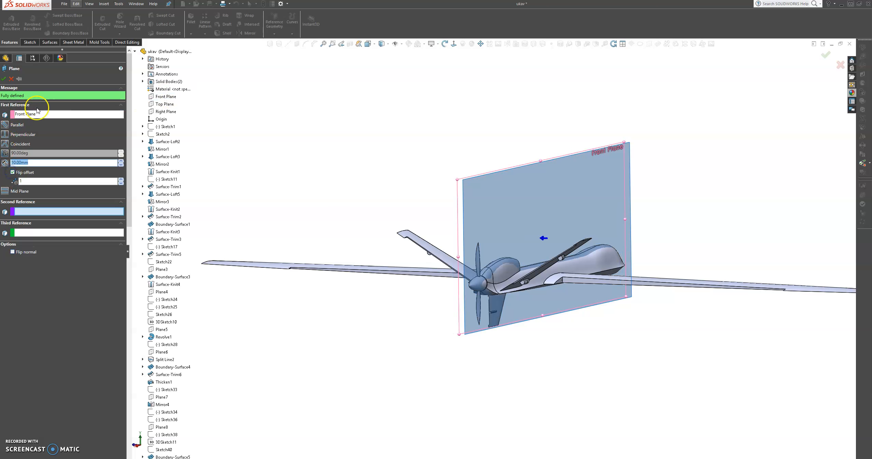
click(121, 160)
click(121, 160)
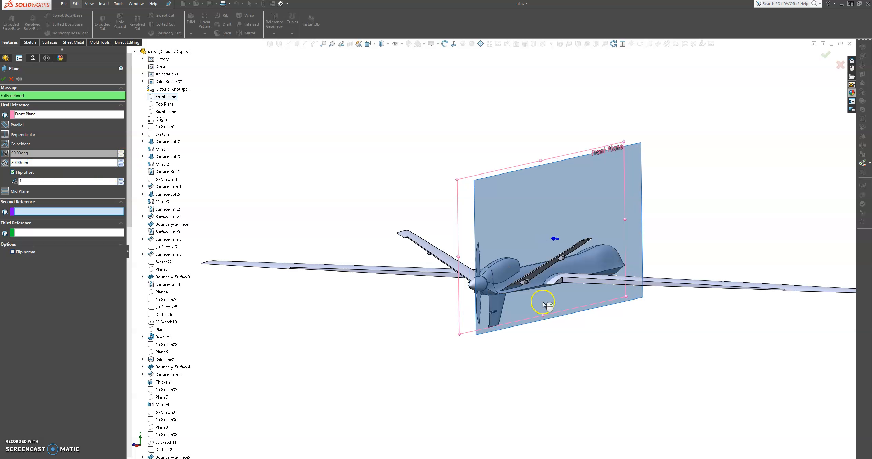
middle_drag(510, 270, 478, 270)
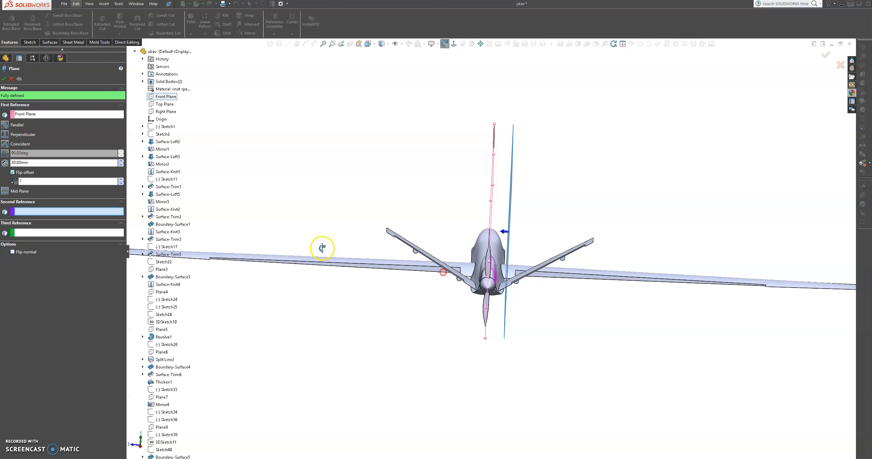
click(3, 79)
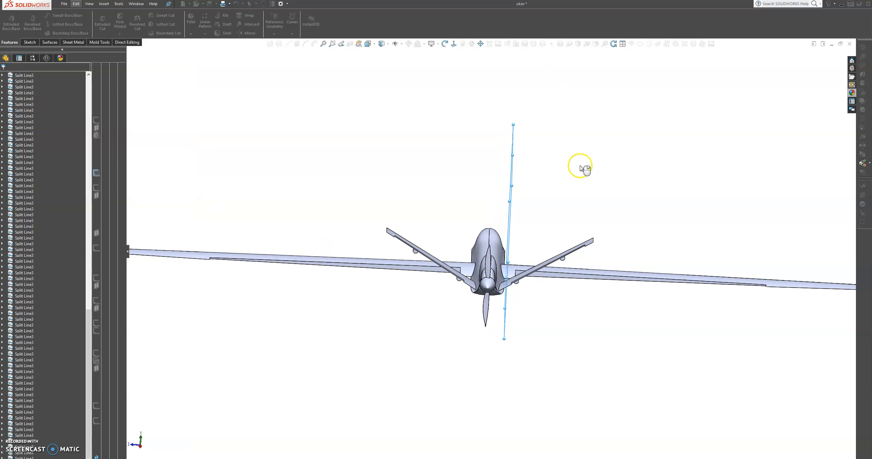
Start a sketch on the new offset plane and face it squarely with the propeller and tail area in close-up
middle_drag(532, 209, 460, 208)
click(506, 160)
click(533, 136)
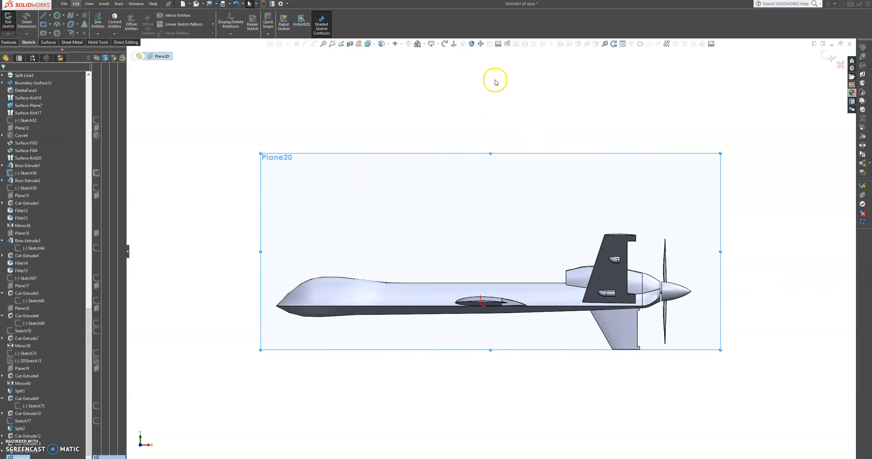
click(453, 43)
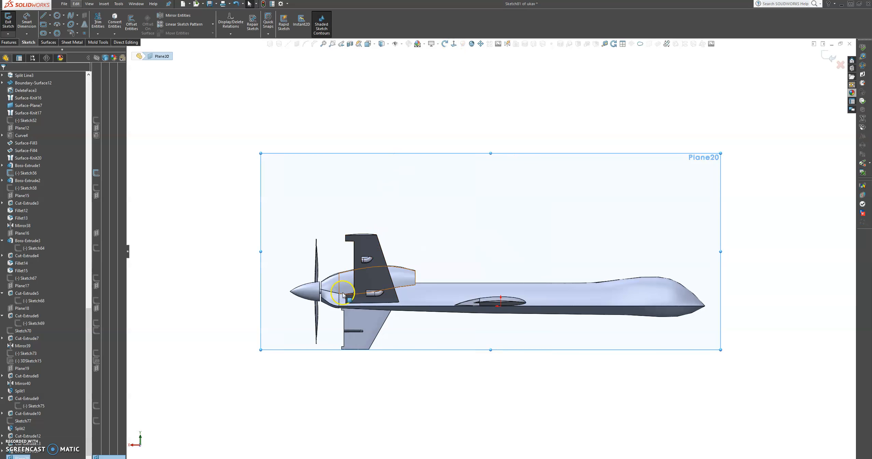
scroll(358, 294, down, 5)
scroll(370, 309, up, 1)
scroll(380, 293, down, 2)
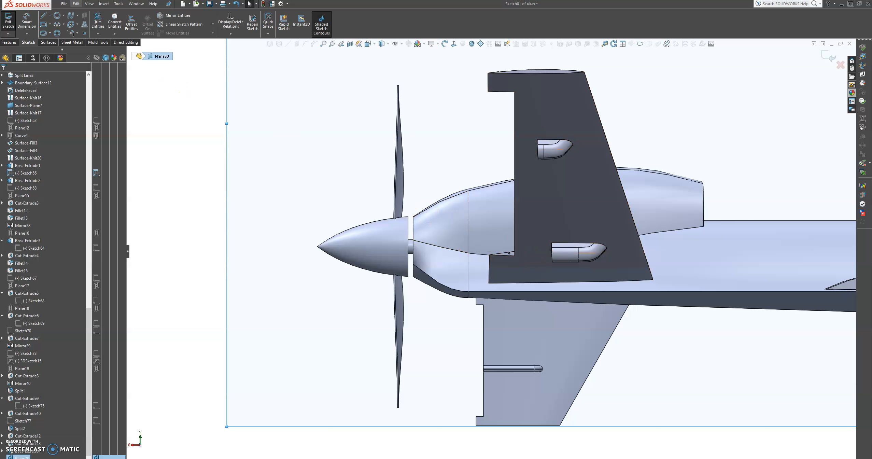
Sketch a corner rectangle about 70 by 145 mm around the propeller and spinner, ending in the gap ahead of the fuselage
click(44, 26)
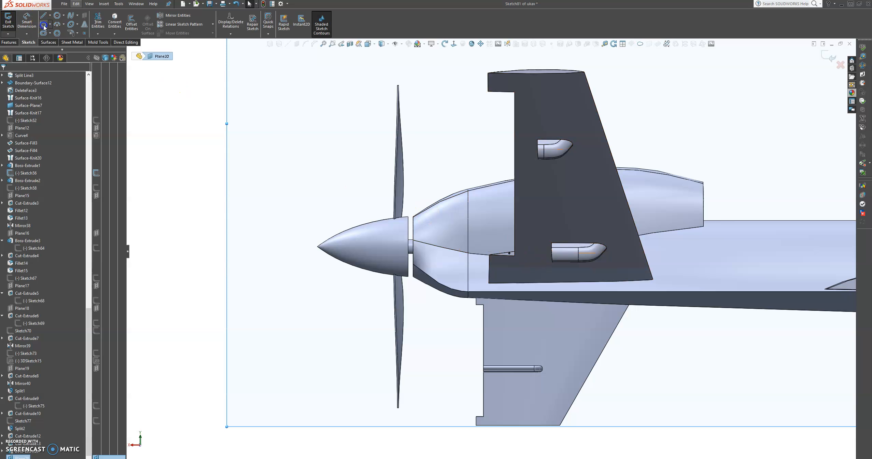
click(239, 62)
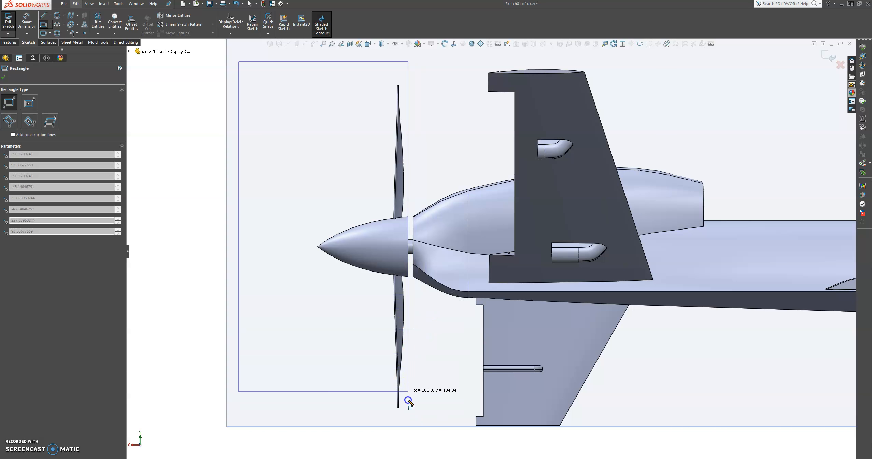
click(411, 417)
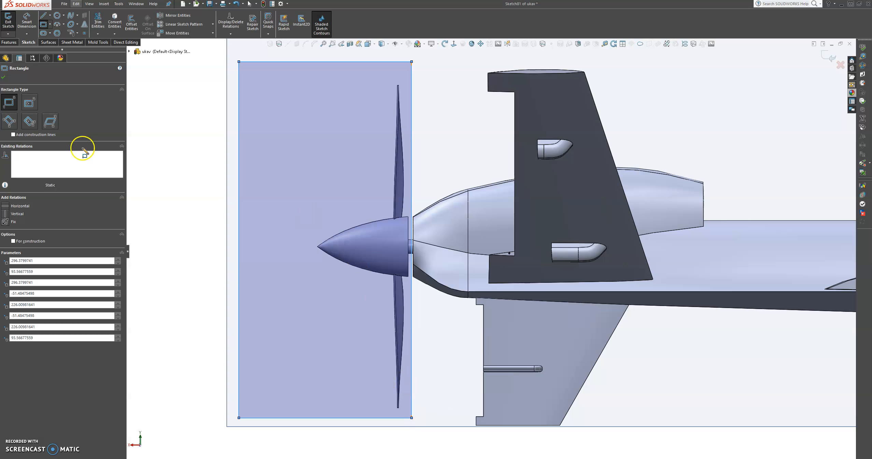
click(4, 80)
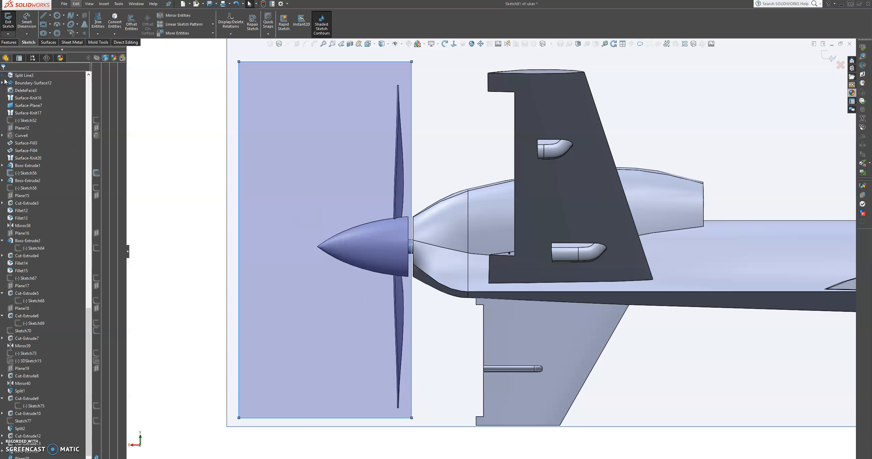
Start a Split feature using the rectangle sketch as the trim tool and cut all bodies
scroll(355, 172, up, 1)
middle_drag(356, 172, 433, 192)
scroll(444, 202, up, 2)
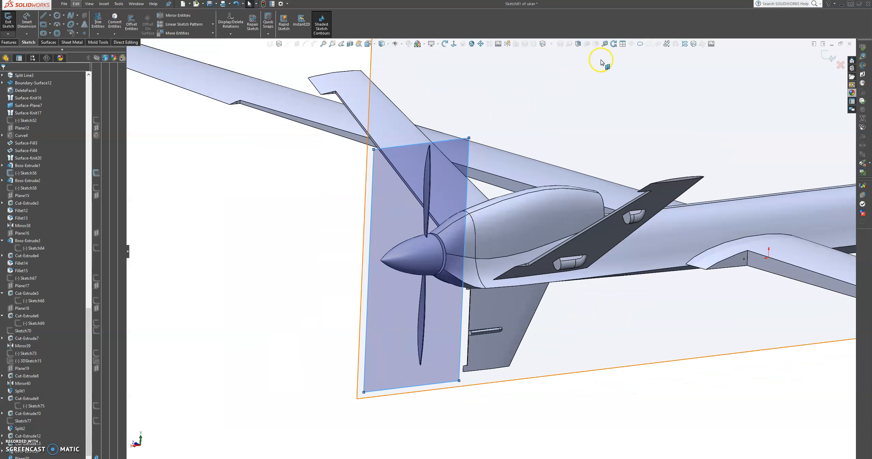
click(579, 44)
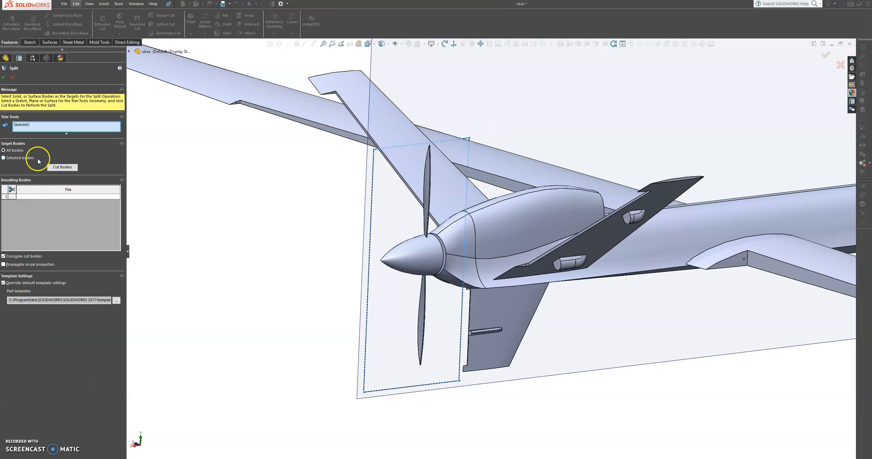
click(55, 167)
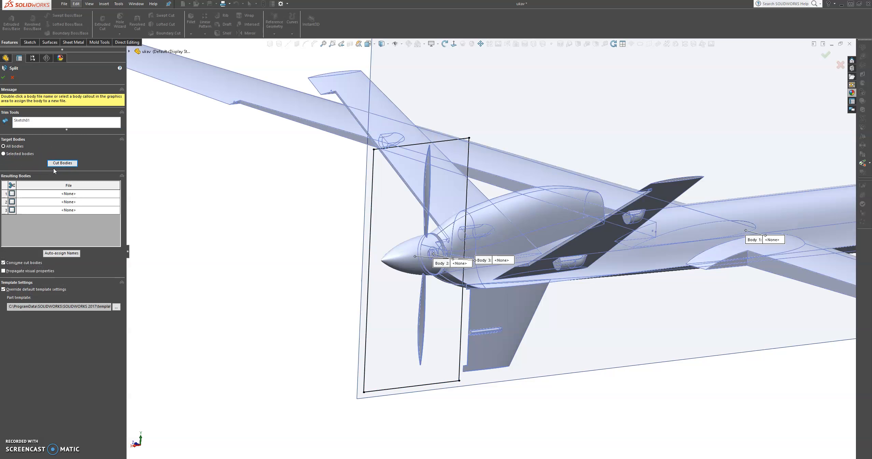
Mark only the propeller and spinner body, body 3, as a resulting body of the split
middle_drag(243, 268, 205, 259)
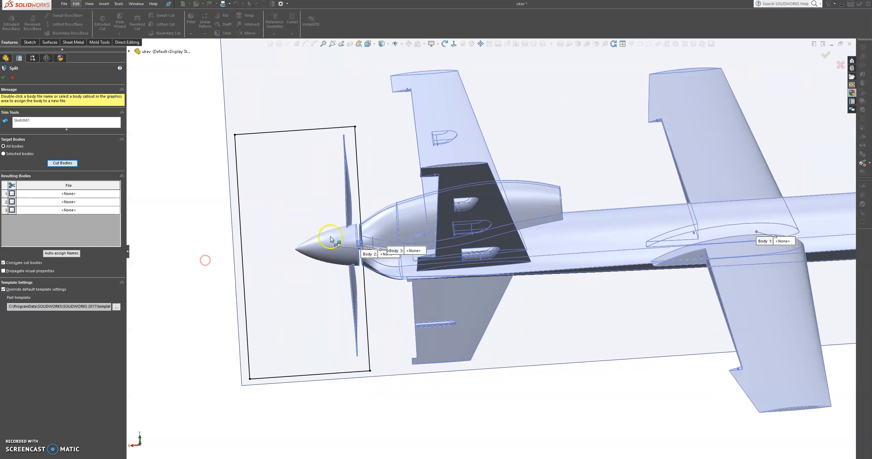
scroll(350, 241, down, 2)
scroll(406, 283, down, 4)
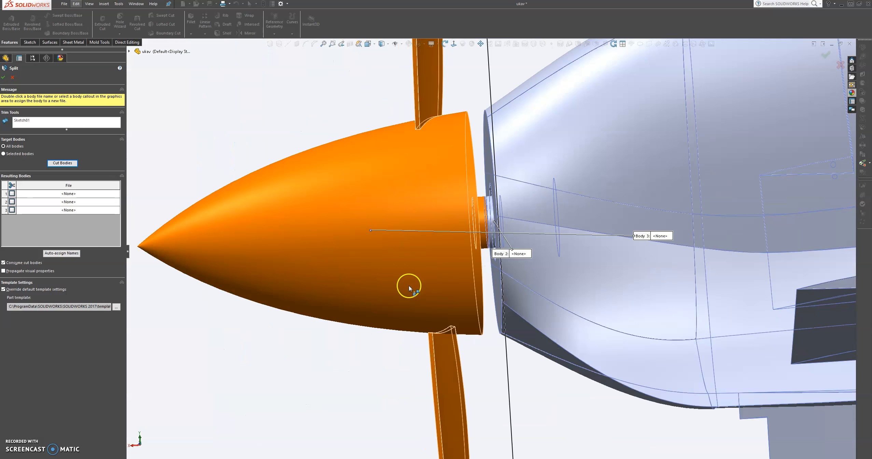
click(12, 193)
click(13, 194)
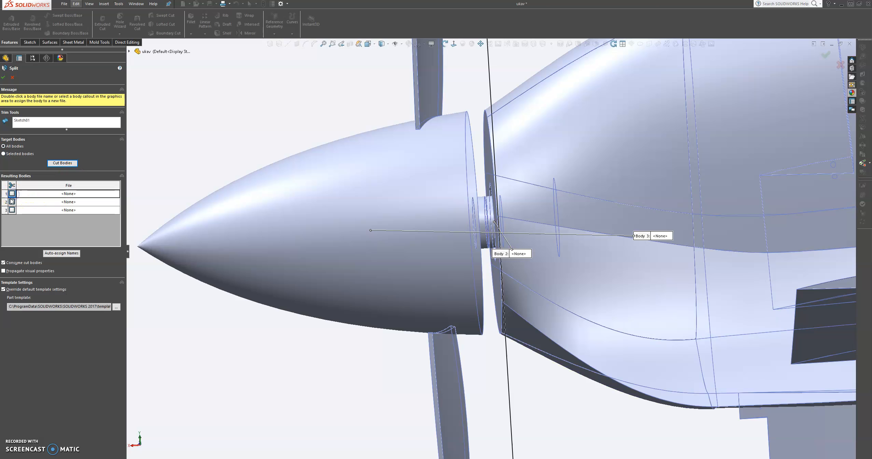
click(12, 201)
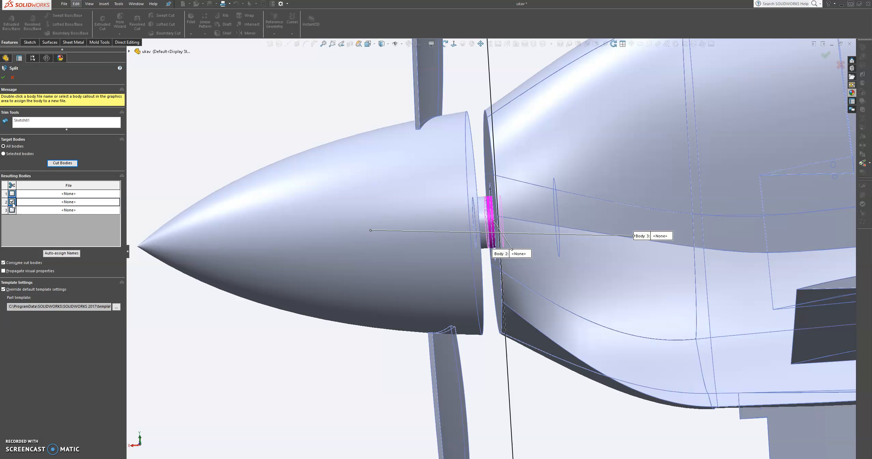
click(13, 210)
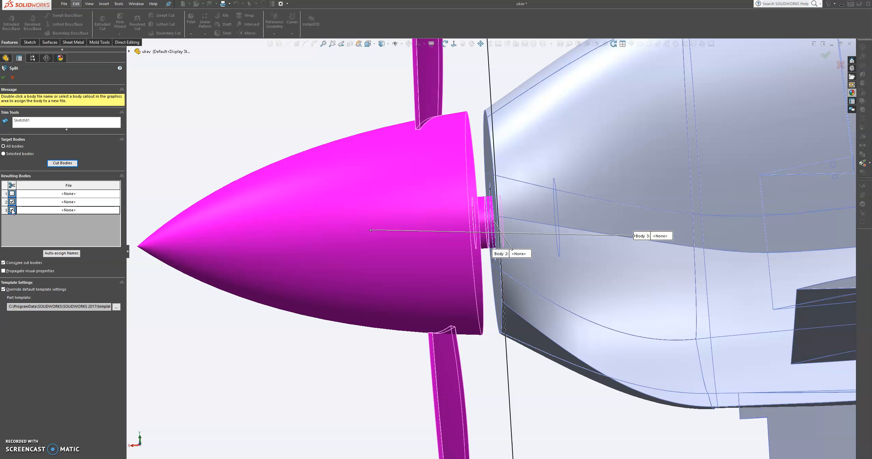
click(13, 210)
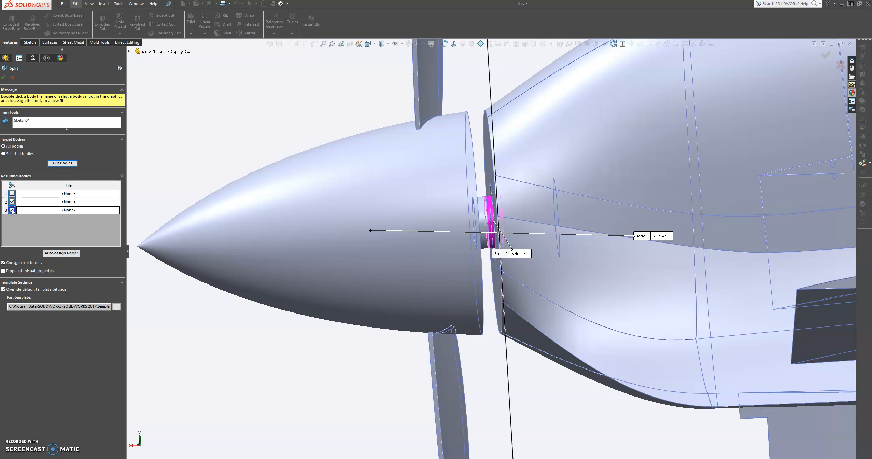
click(12, 202)
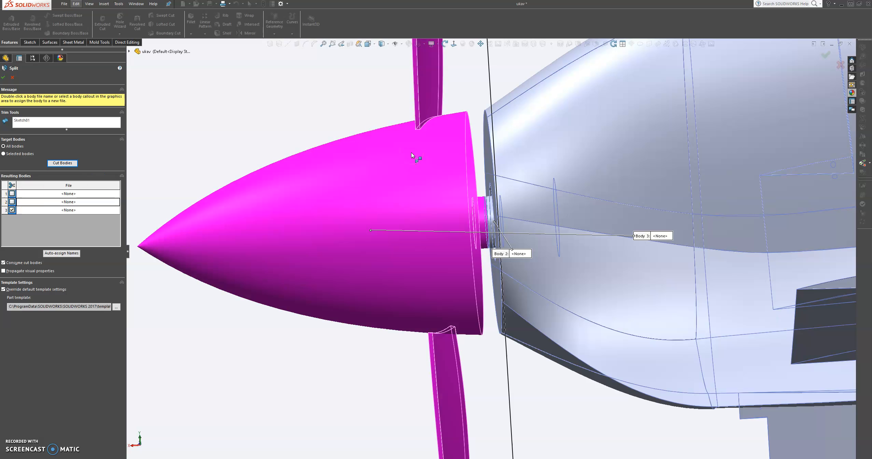
Assign the propeller body to a new split part file named ROTOR on the Desktop and complete the split
double_click(68, 211)
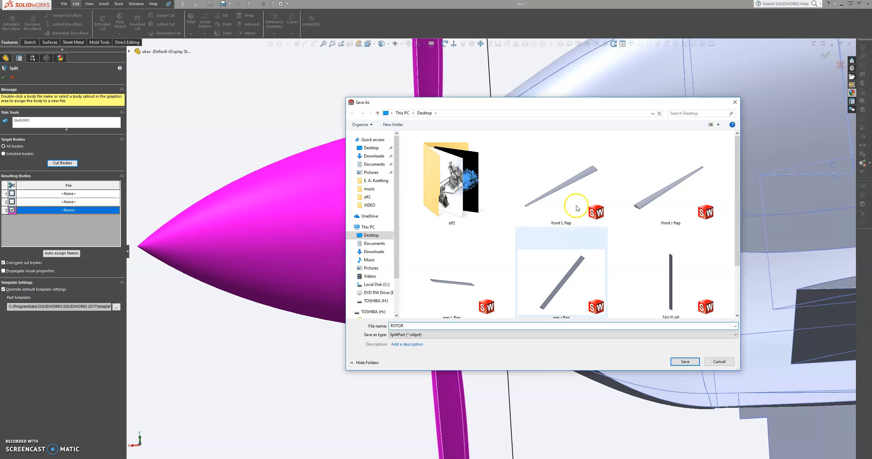
click(371, 148)
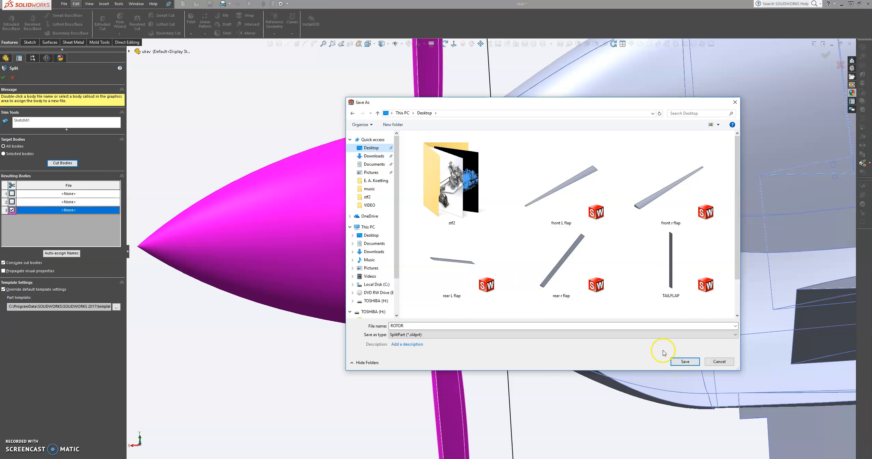
click(680, 361)
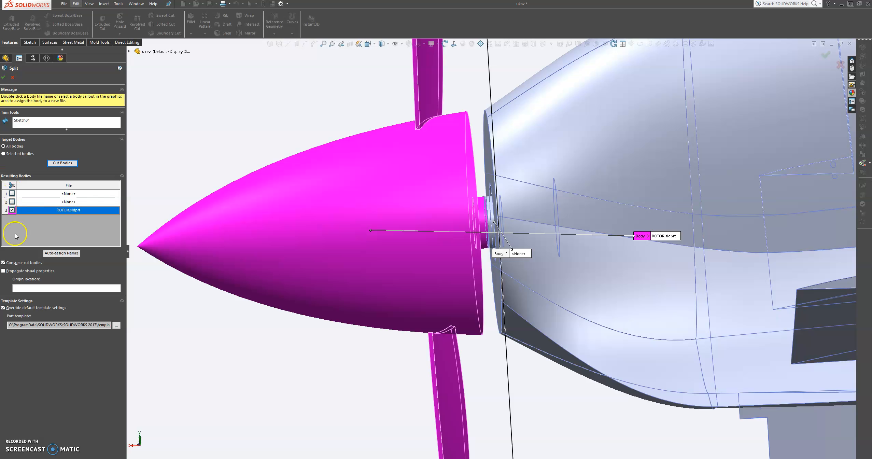
click(4, 78)
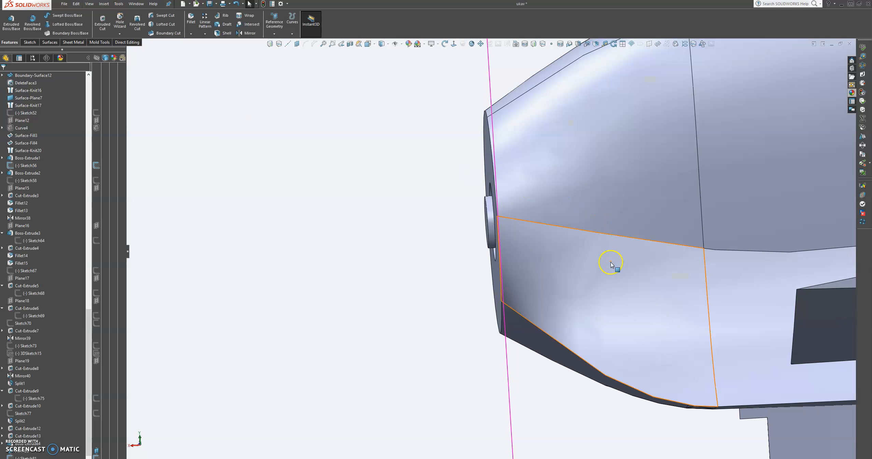
Hide the rectangular split sketch around the missing propeller
scroll(611, 265, up, 10)
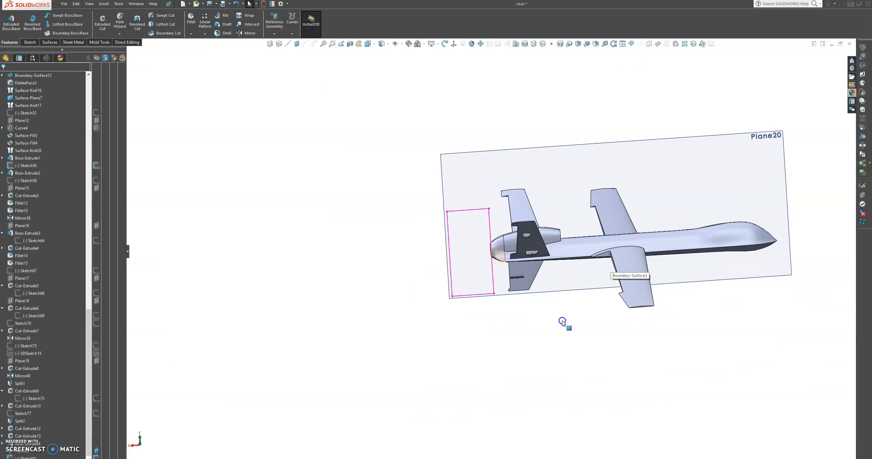
right_click(472, 210)
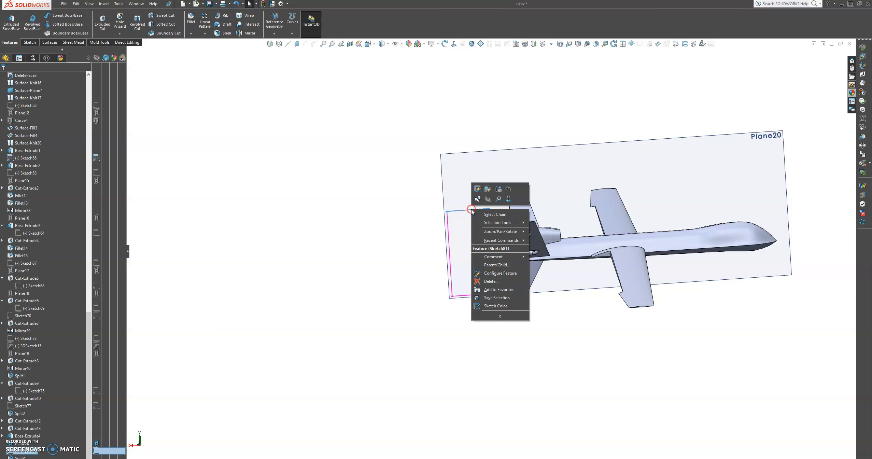
click(486, 200)
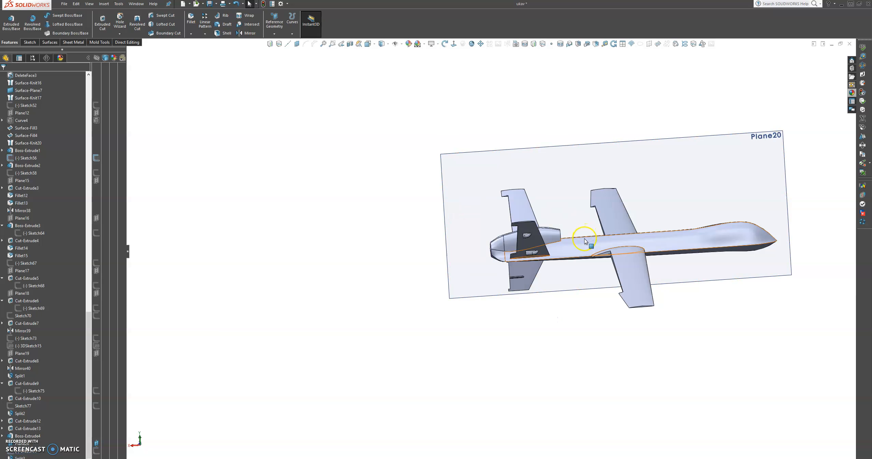
middle_drag(595, 246, 554, 249)
scroll(554, 250, up, 5)
scroll(554, 249, down, 3)
middle_drag(484, 256, 511, 259)
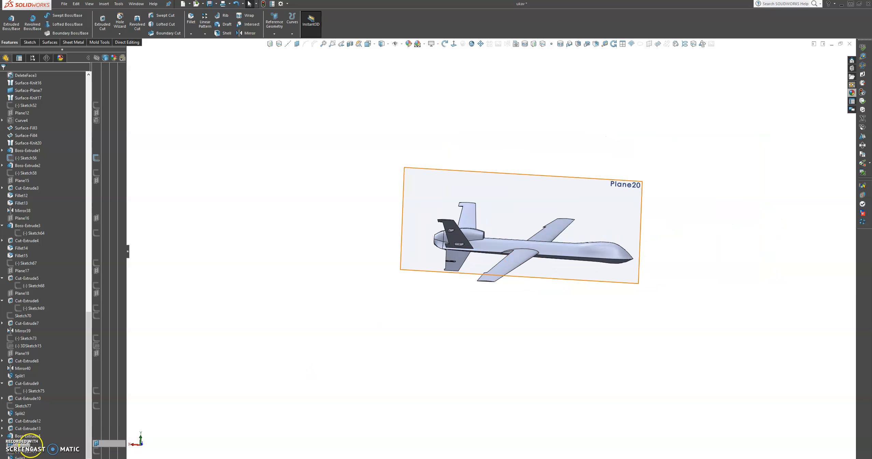
Edit the propeller's Split feature to turn off Consume cut bodies
right_click(24, 458)
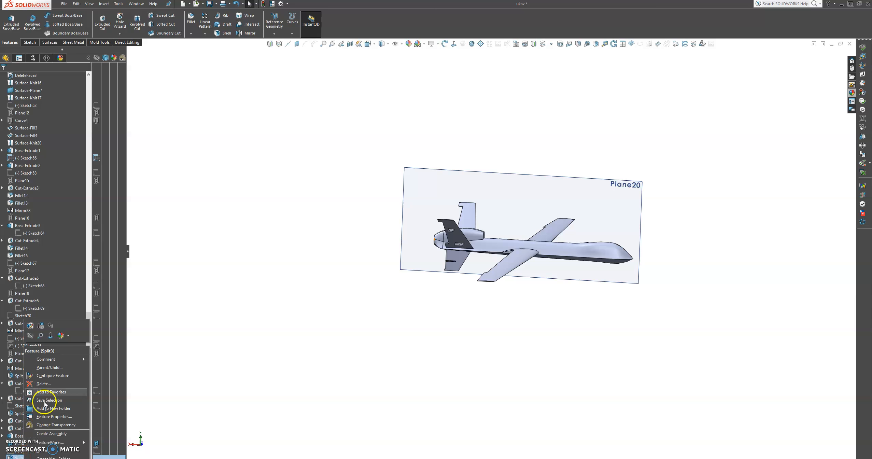
click(30, 326)
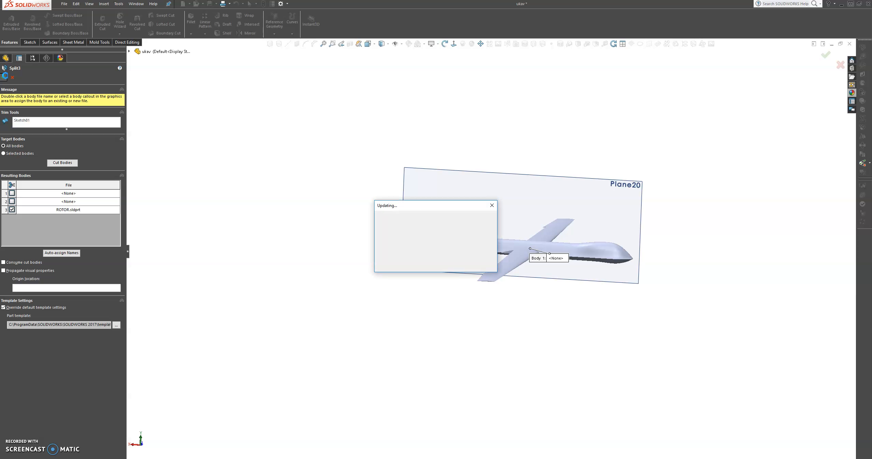
click(3, 78)
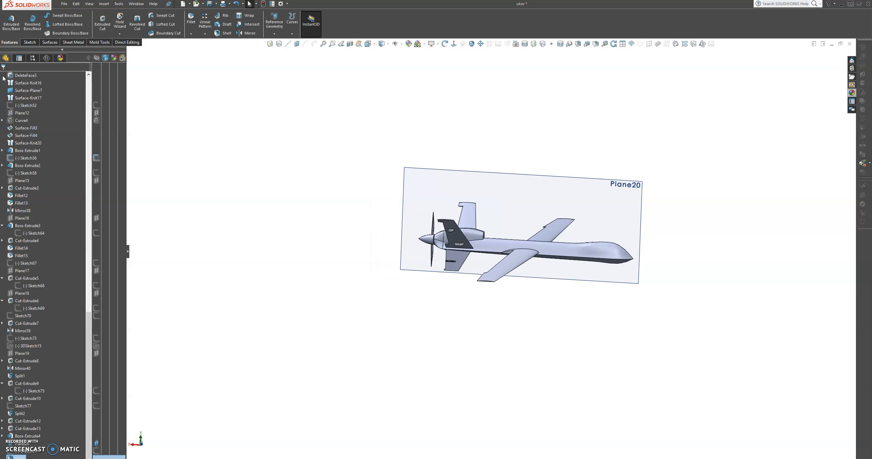
Hide the offset reference plane Plane20 that cuts across the aircraft
scroll(448, 253, down, 8)
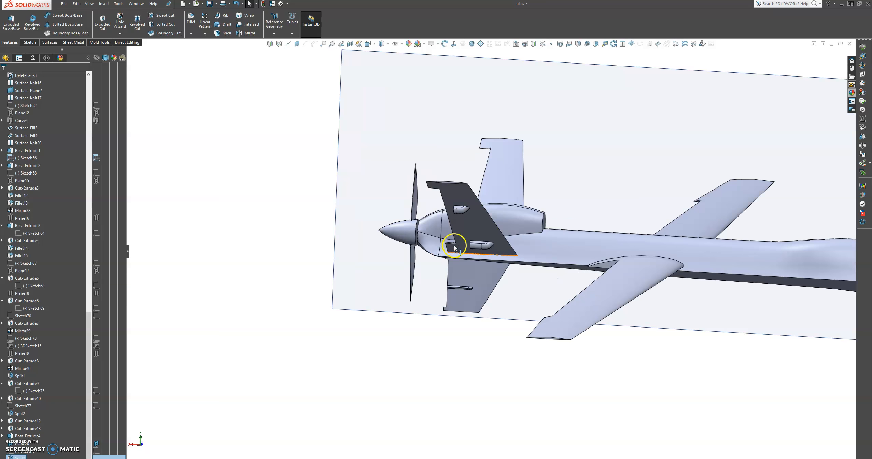
scroll(561, 291, up, 6)
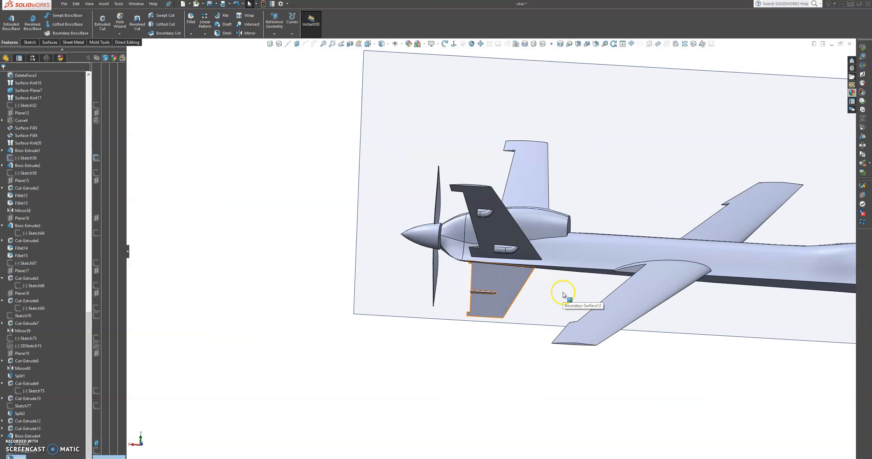
mouse_move(550, 296)
middle_down()
mouse_move(536, 261)
mouse_move(543, 287)
mouse_move(533, 306)
mouse_move(541, 315)
mouse_move(558, 306)
middle_up()
scroll(669, 245, down, 3)
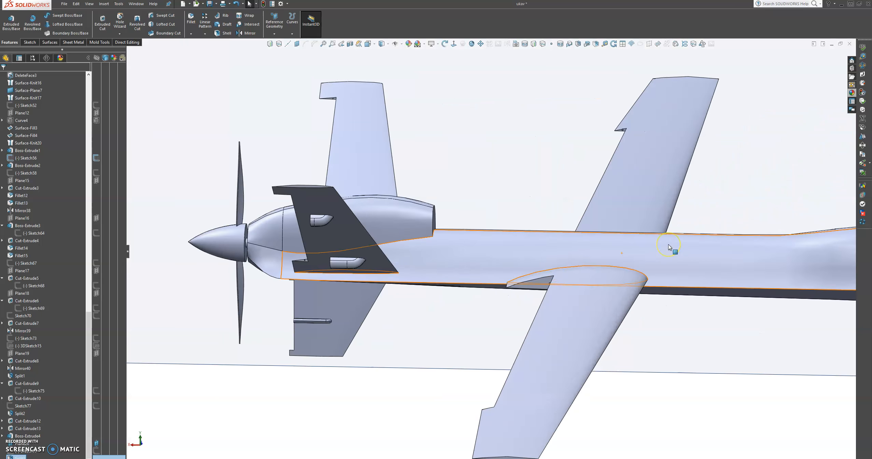
scroll(669, 245, up, 6)
middle_drag(596, 270, 578, 279)
scroll(535, 265, down, 3)
scroll(536, 256, up, 2)
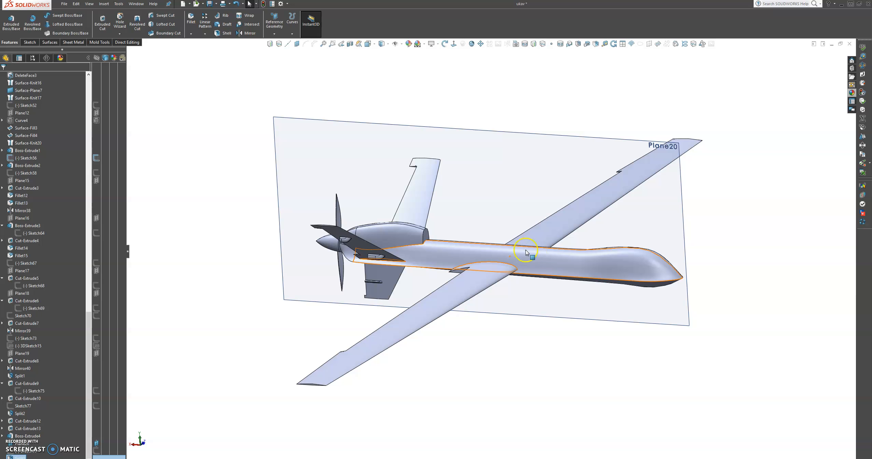
click(528, 134)
click(570, 114)
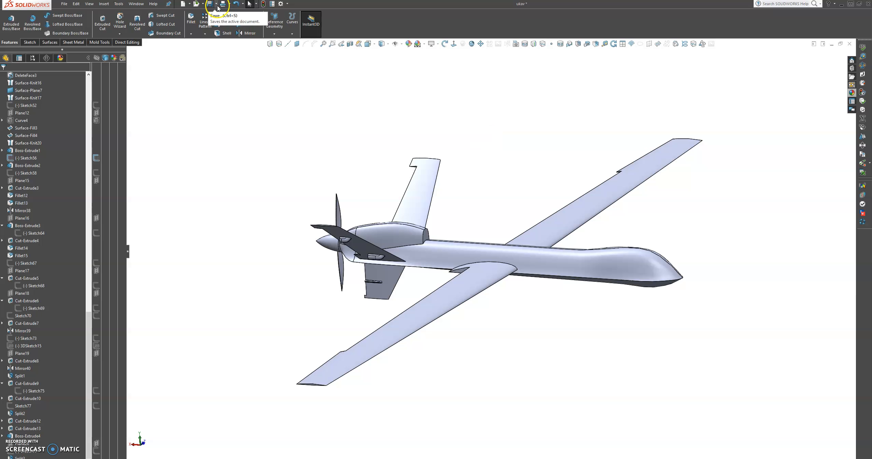
Try to start a new assembly from the part with the ukav aircraft body, and close that assembly
click(190, 3)
click(196, 29)
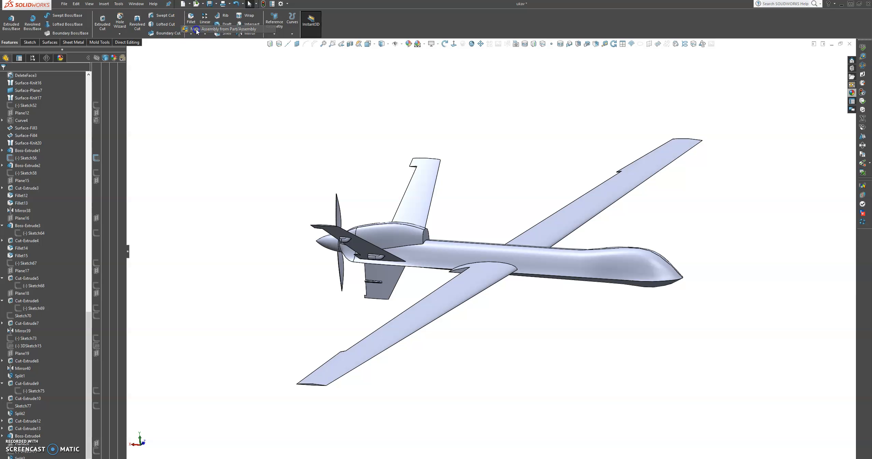
click(394, 346)
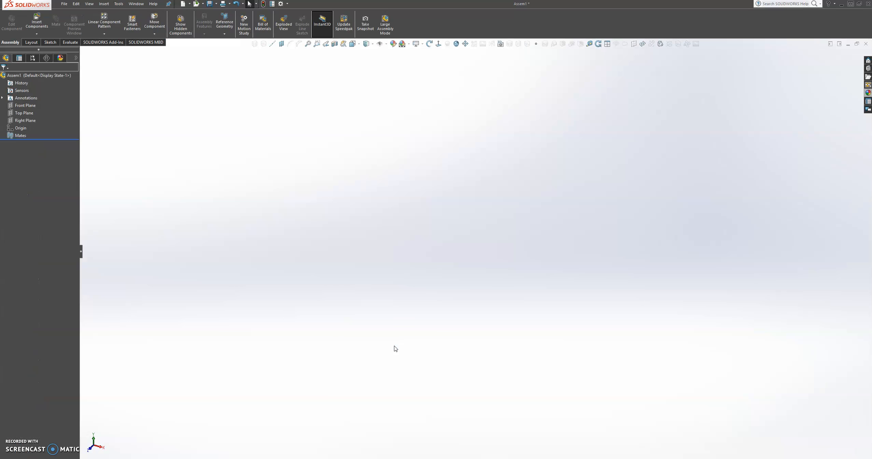
click(348, 167)
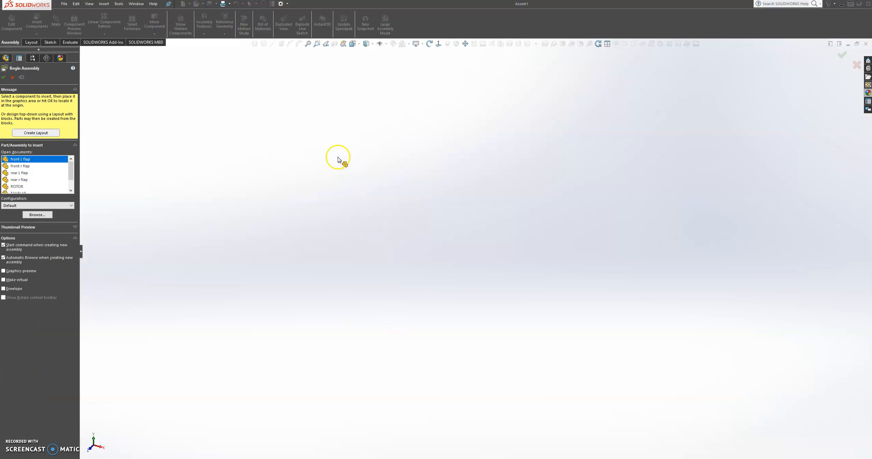
drag(72, 171, 70, 180)
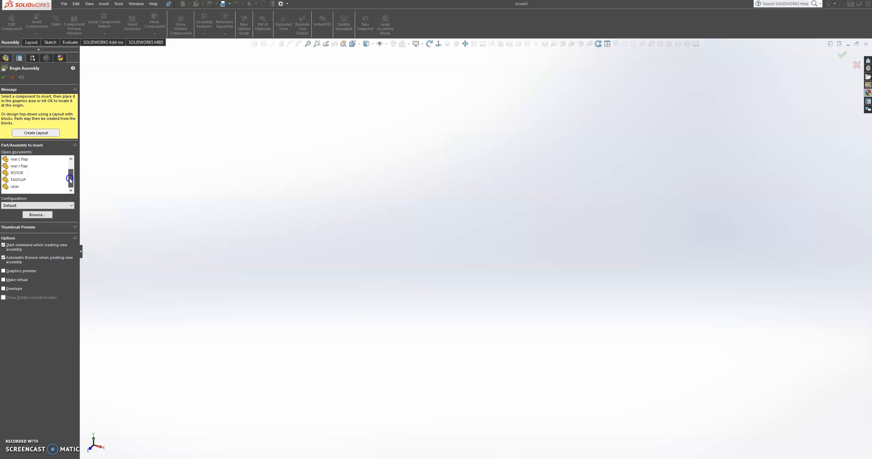
click(18, 187)
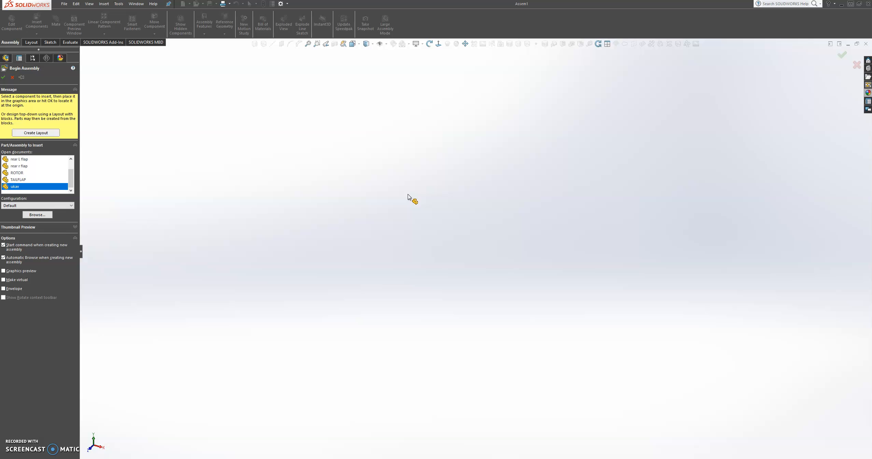
click(429, 219)
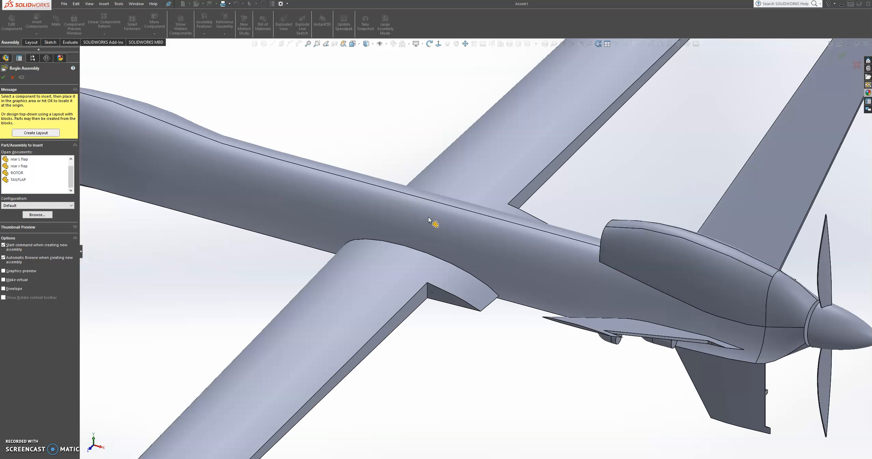
middle_drag(491, 245, 354, 264)
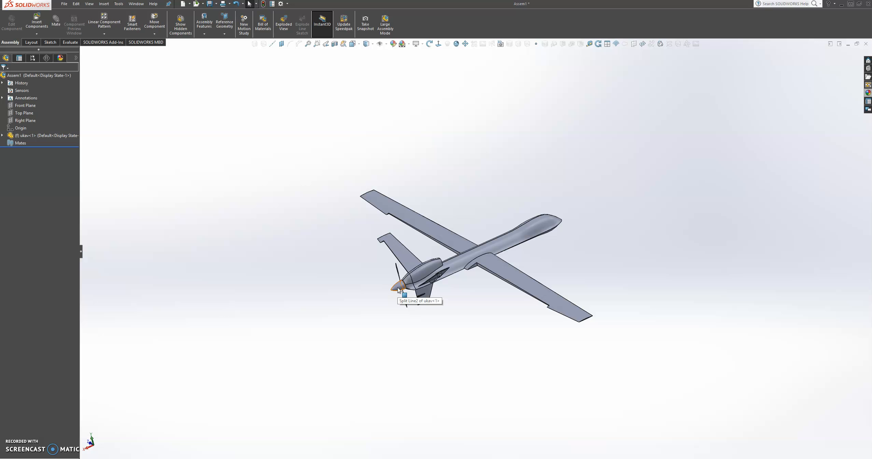
click(865, 45)
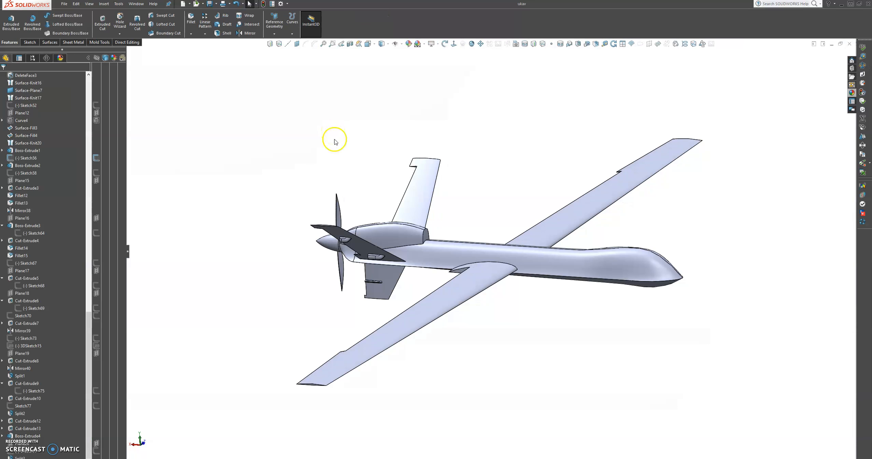
Edit the propeller's Split3 feature to turn on Consume cut bodies
click(15, 444)
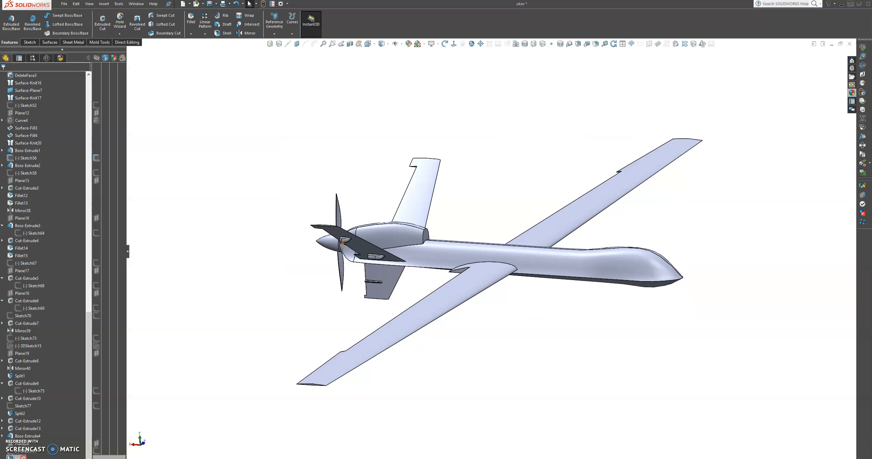
right_click(21, 457)
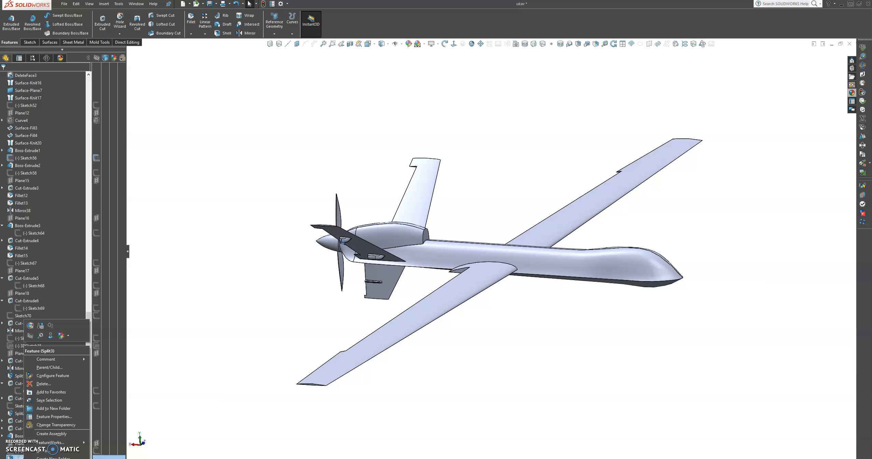
click(30, 326)
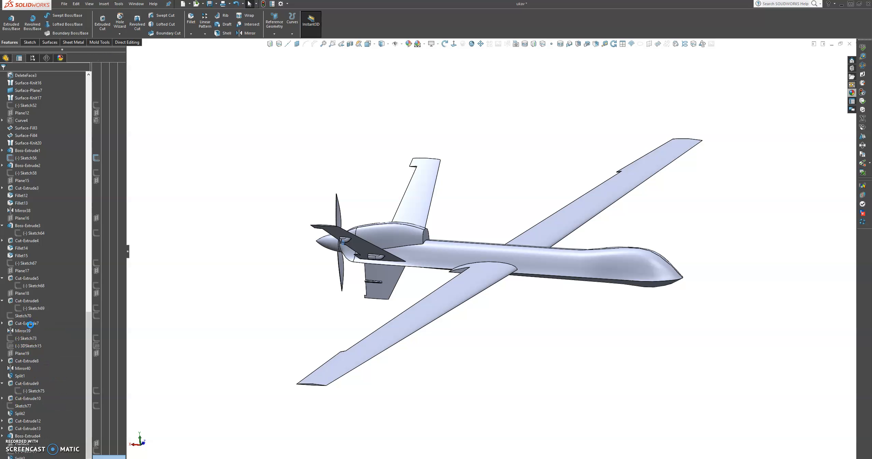
click(4, 262)
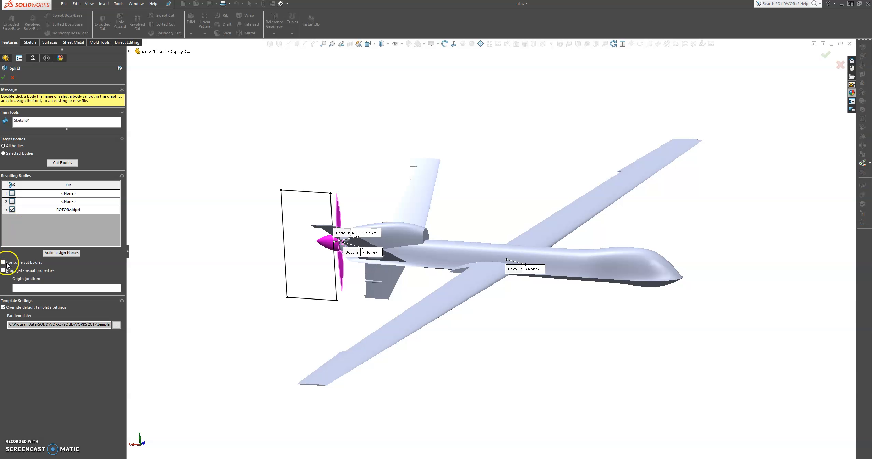
click(4, 77)
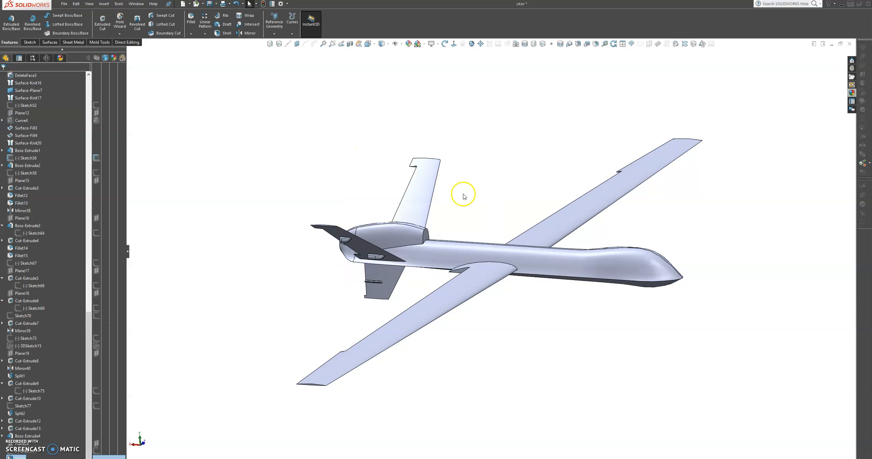
Create a new assembly from the part and place the ukav aircraft body in it as the first component
scroll(569, 208, up, 3)
scroll(569, 208, down, 3)
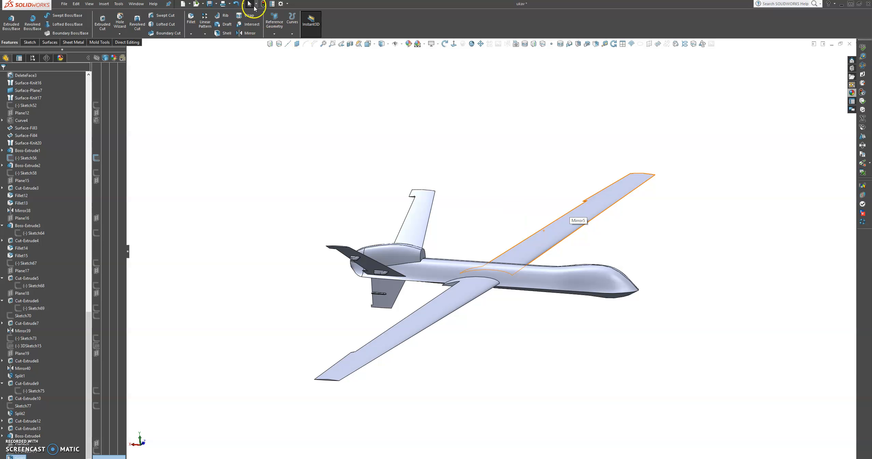
click(189, 6)
click(197, 29)
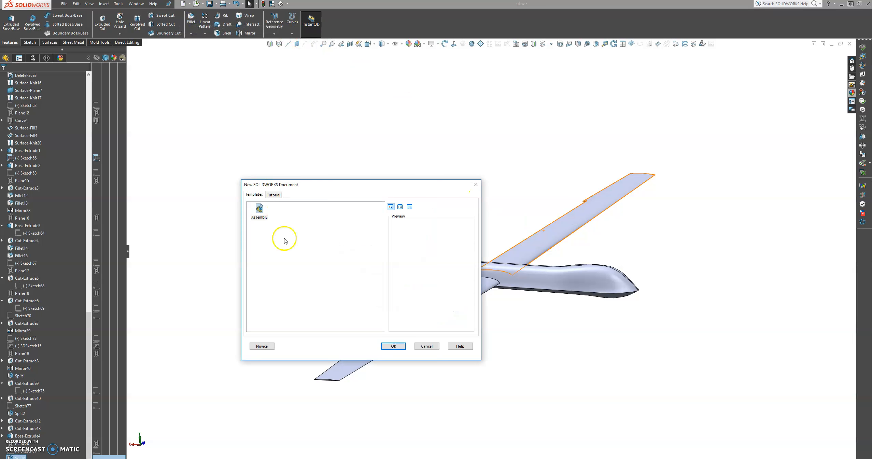
click(394, 346)
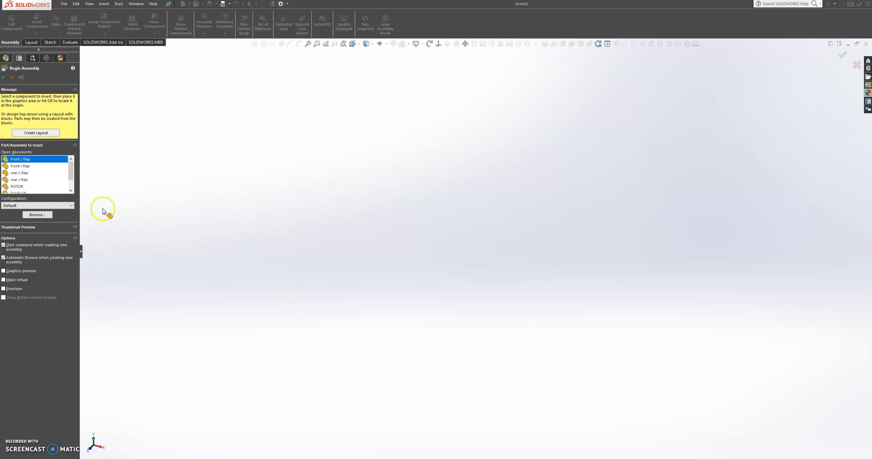
drag(71, 173, 71, 177)
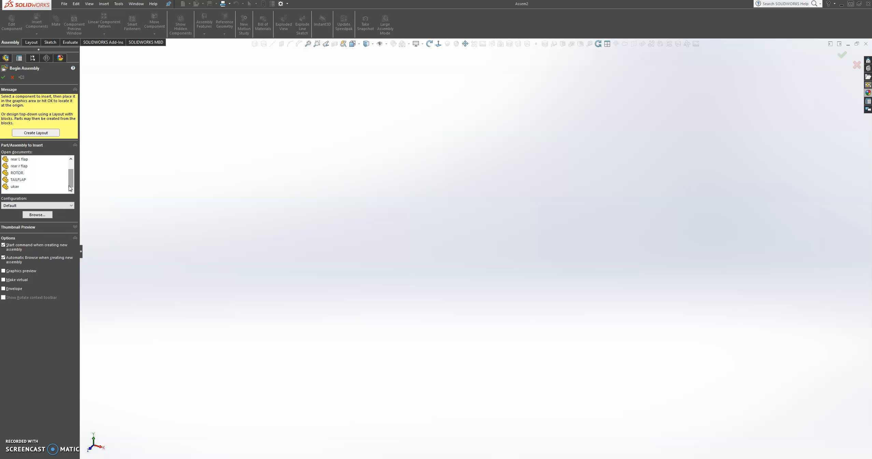
click(14, 186)
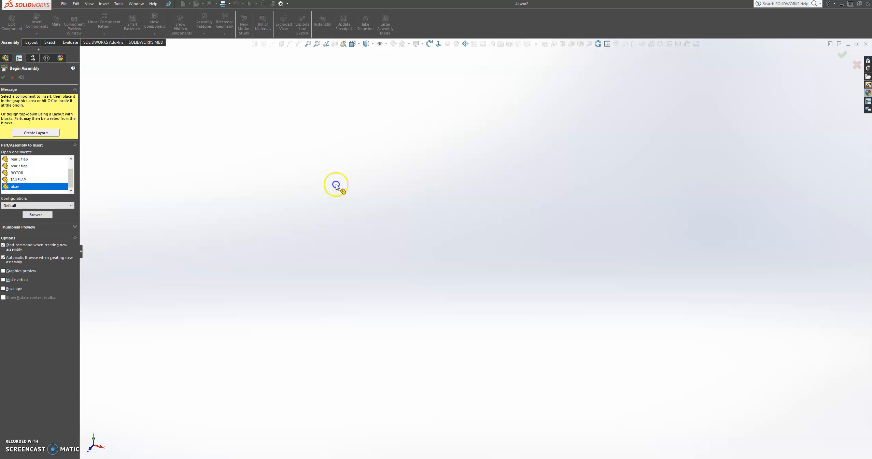
click(451, 202)
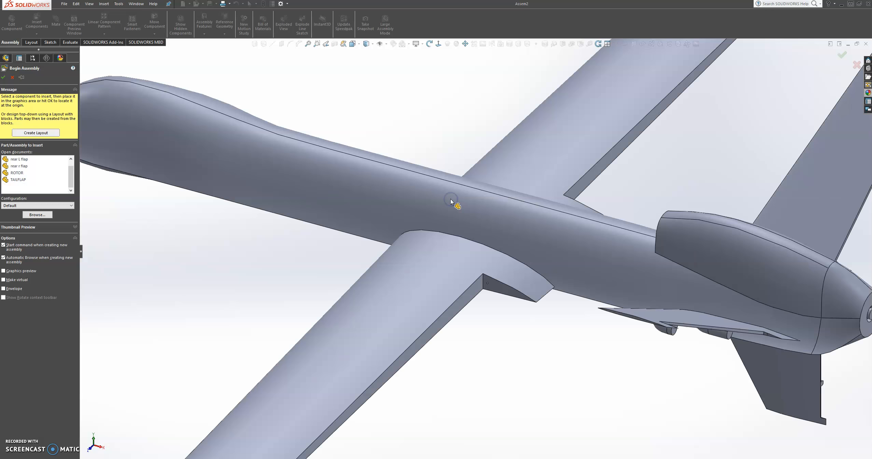
Insert the front L flap and front r flap parts, placing each clear of its matching main wing
scroll(479, 261, up, 6)
middle_drag(477, 256, 392, 311)
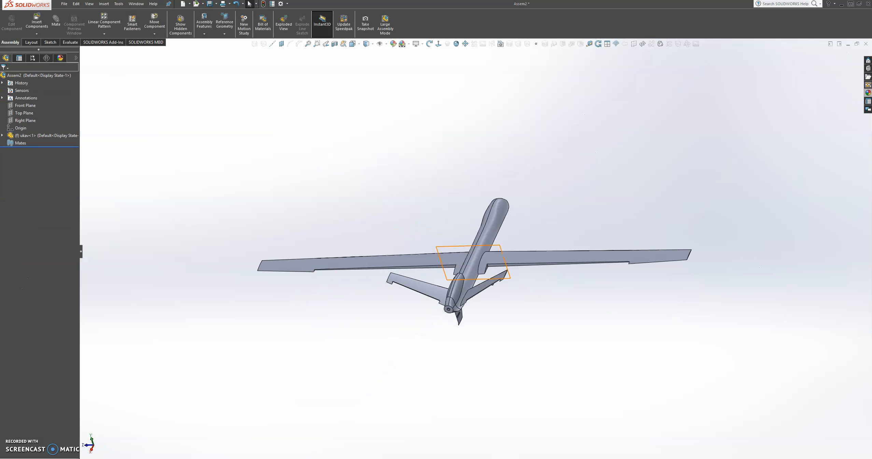
click(38, 24)
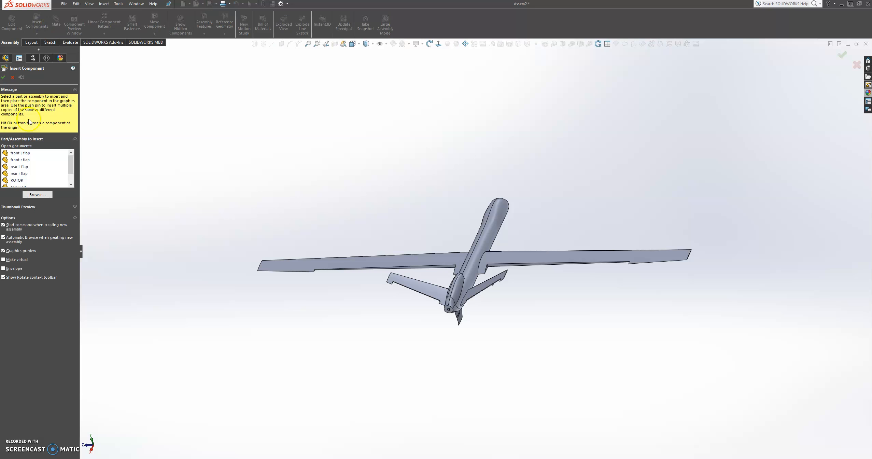
click(22, 155)
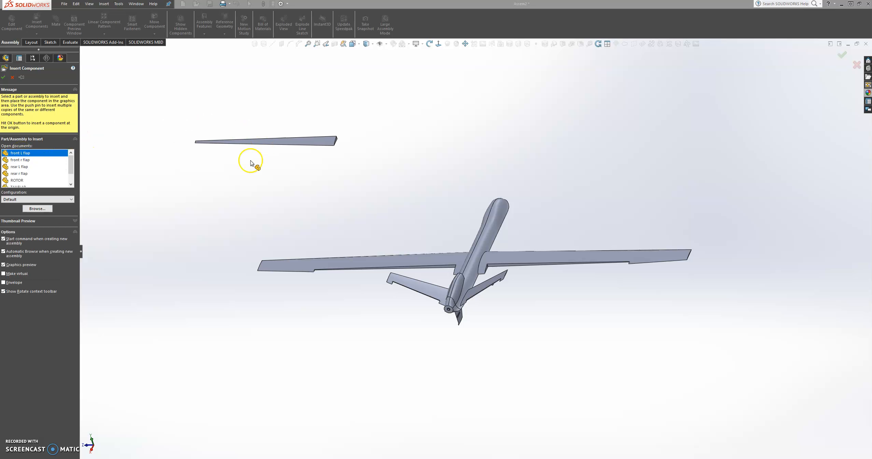
click(258, 145)
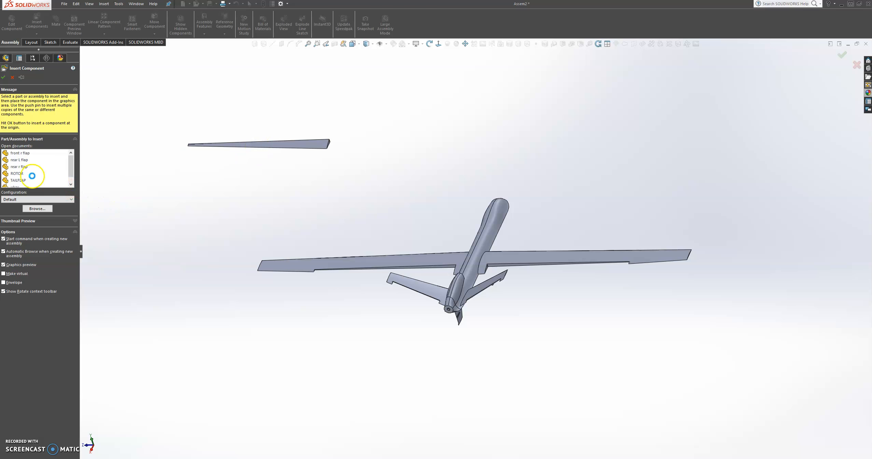
click(48, 32)
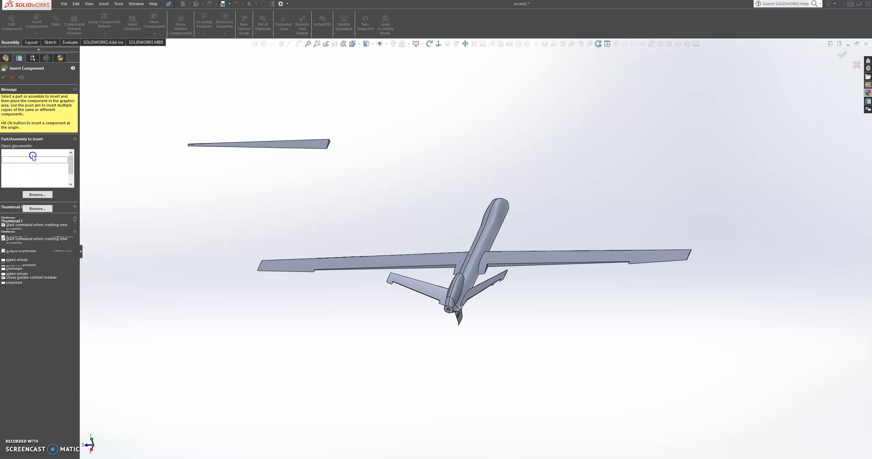
click(20, 160)
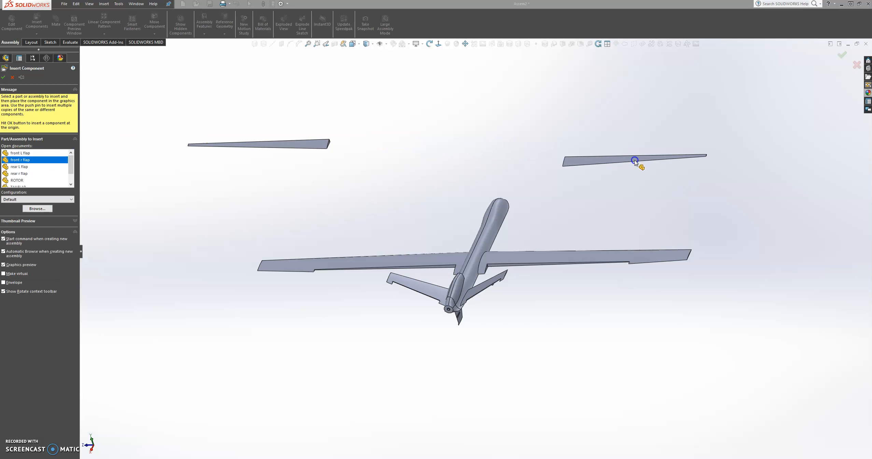
click(634, 161)
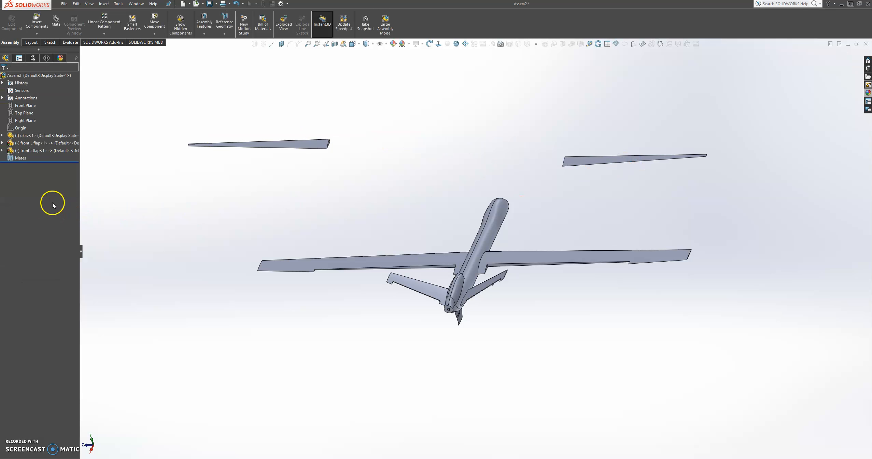
Insert the rear L flap and rear r flap parts, placing each on its own side near the tail
click(35, 24)
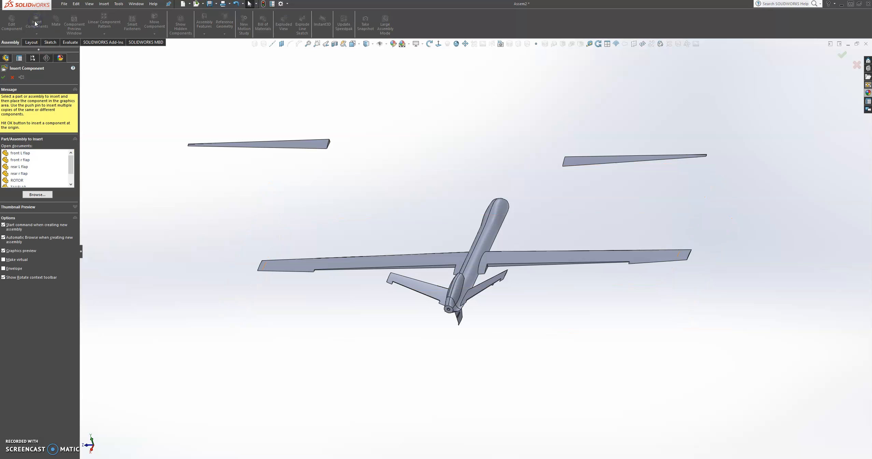
click(19, 166)
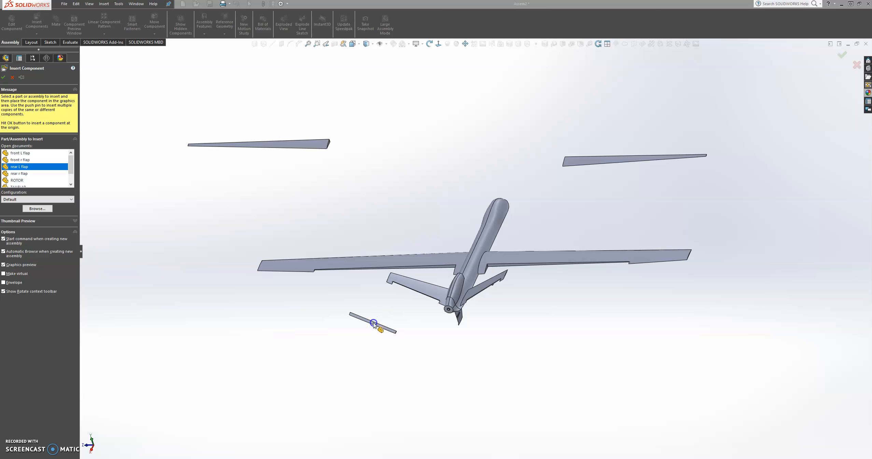
click(374, 324)
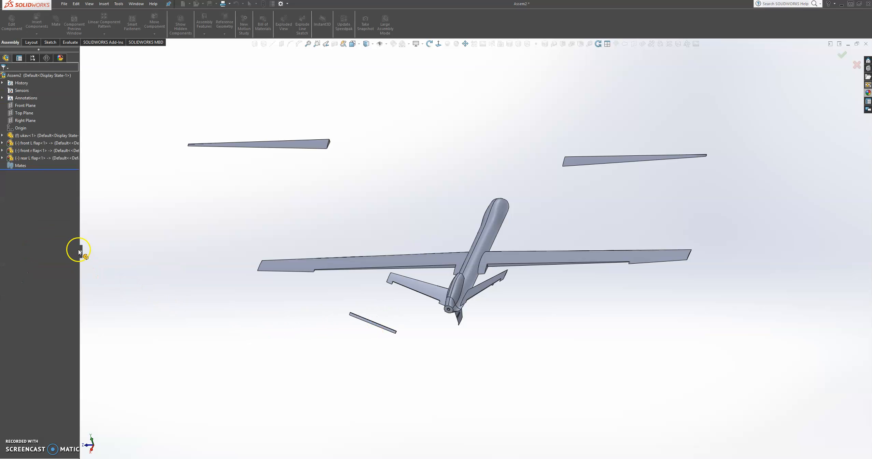
click(36, 21)
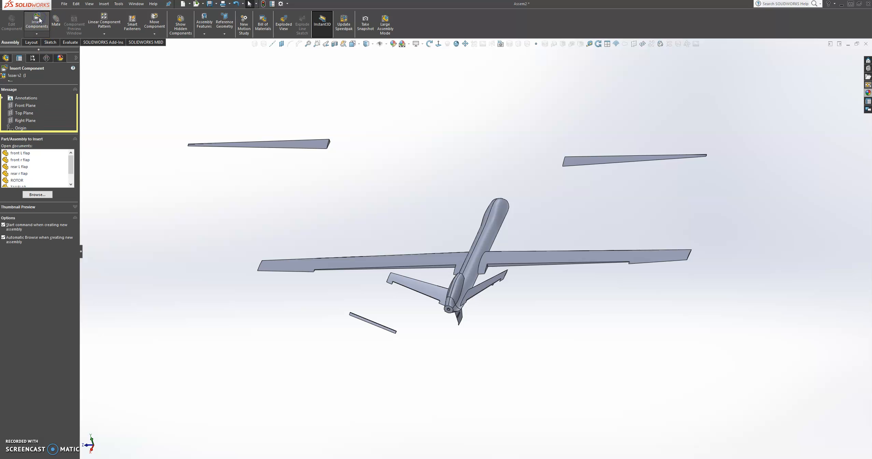
click(24, 174)
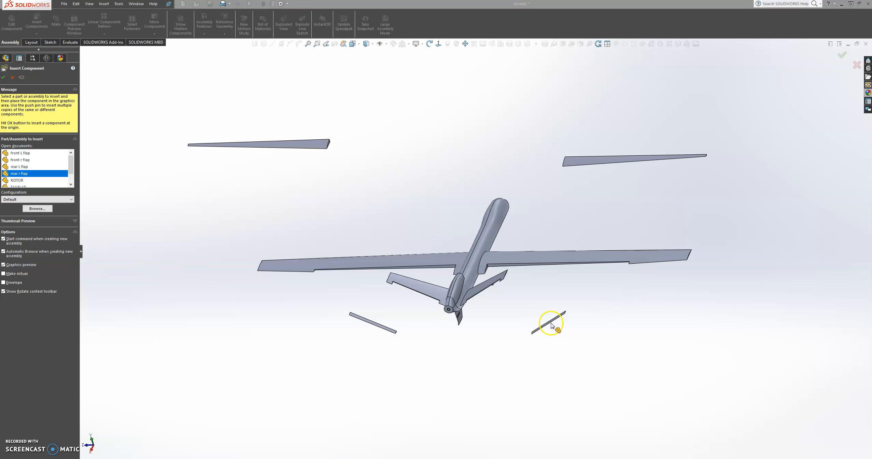
click(511, 307)
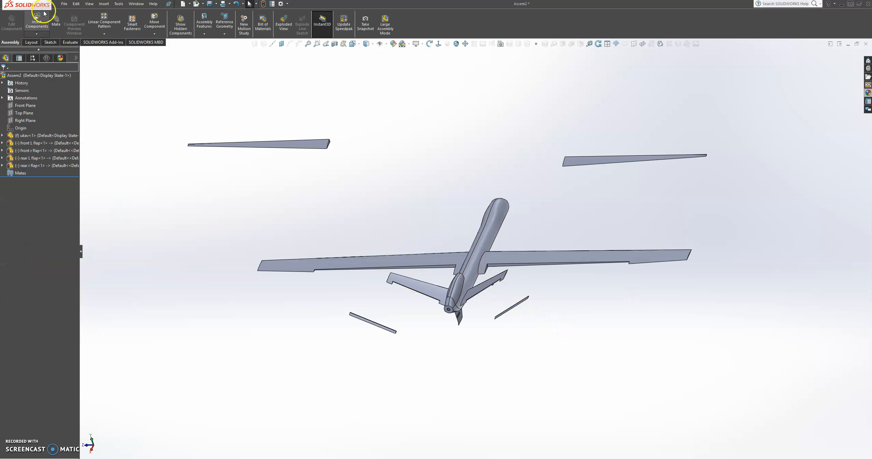
Insert the ROTOR part and place it behind the aircraft, clear of the tail
click(35, 23)
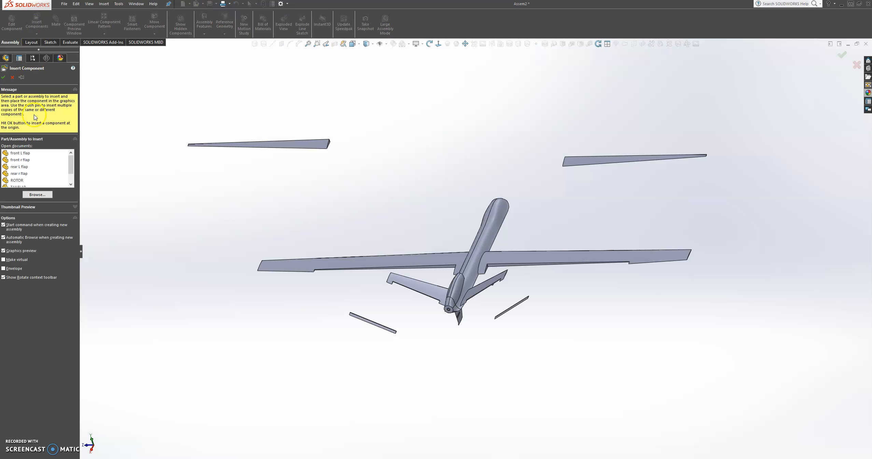
drag(73, 163, 72, 163)
click(19, 180)
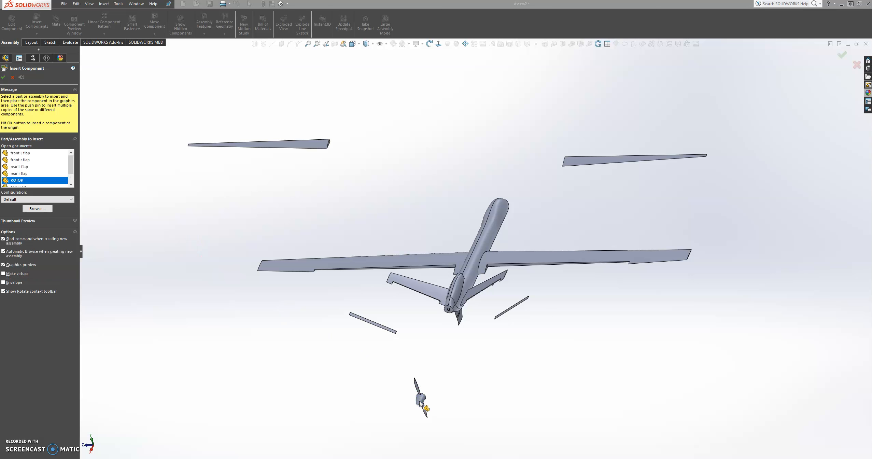
click(421, 405)
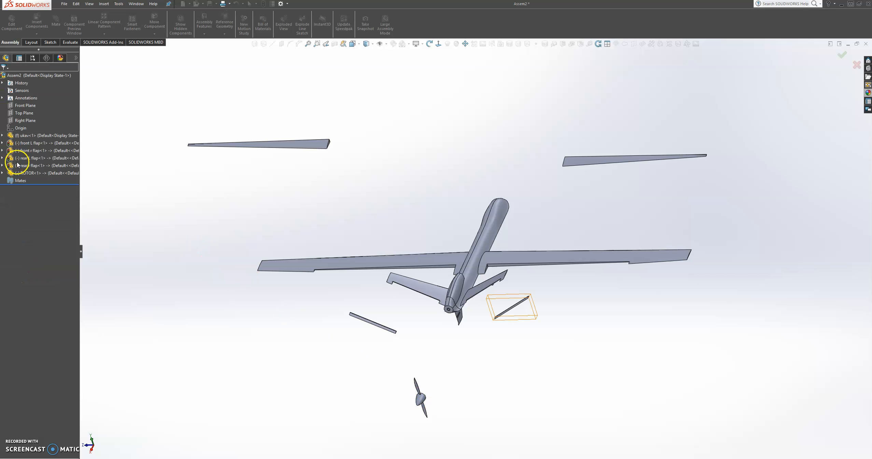
Insert the TAILFLAP part into the assembly and place it just behind the lower tail fin
click(37, 24)
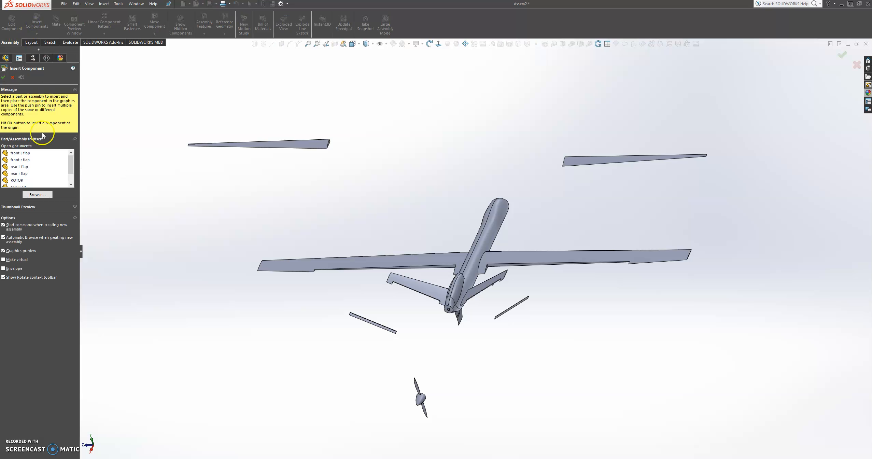
click(69, 178)
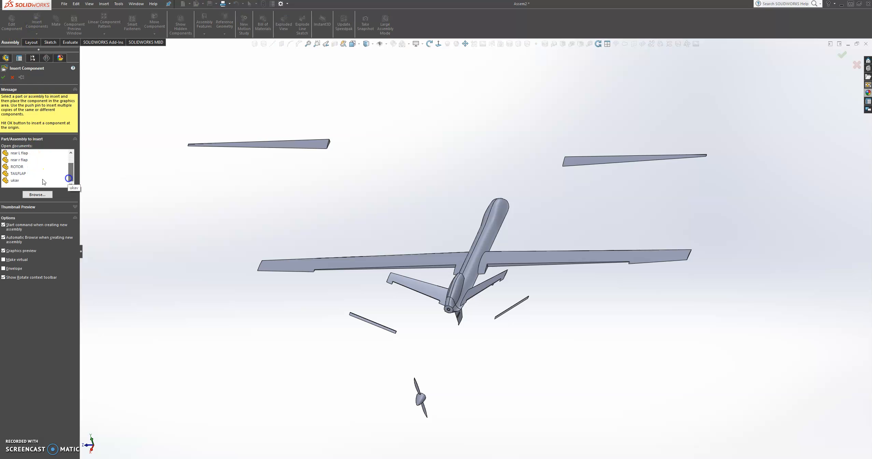
click(21, 173)
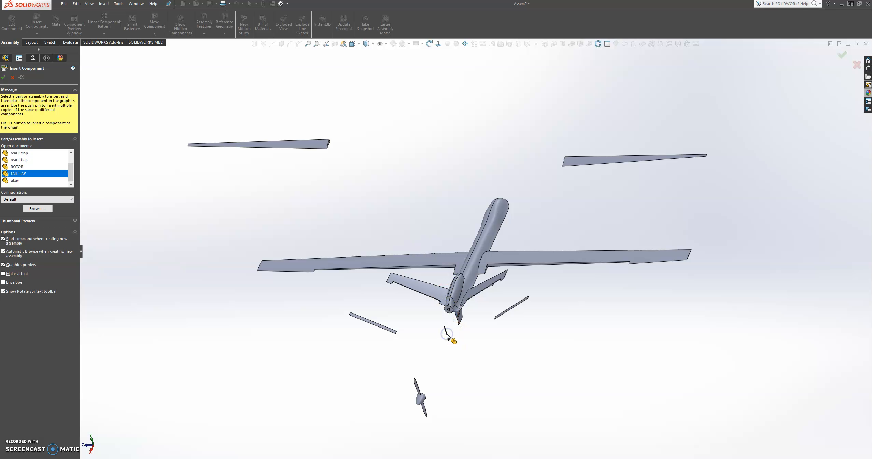
click(448, 335)
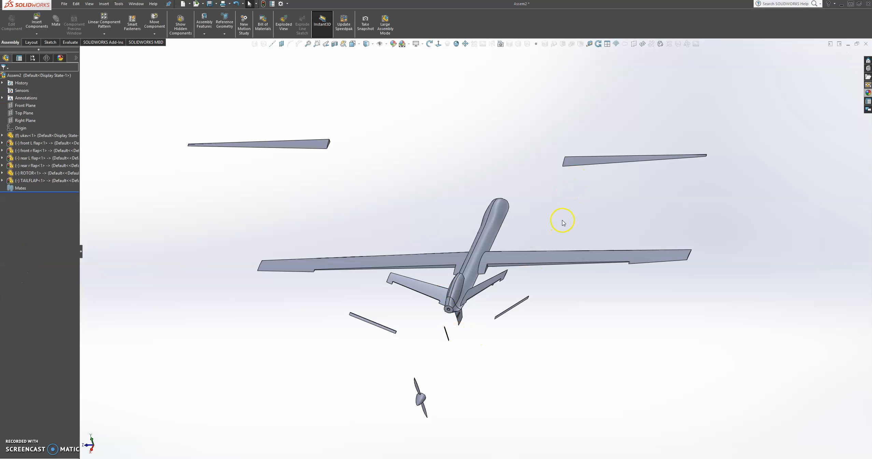
Move the front L flap from ahead of the aircraft to just behind its main wing
scroll(291, 253, down, 3)
scroll(409, 68, up, 2)
drag(360, 123, 387, 299)
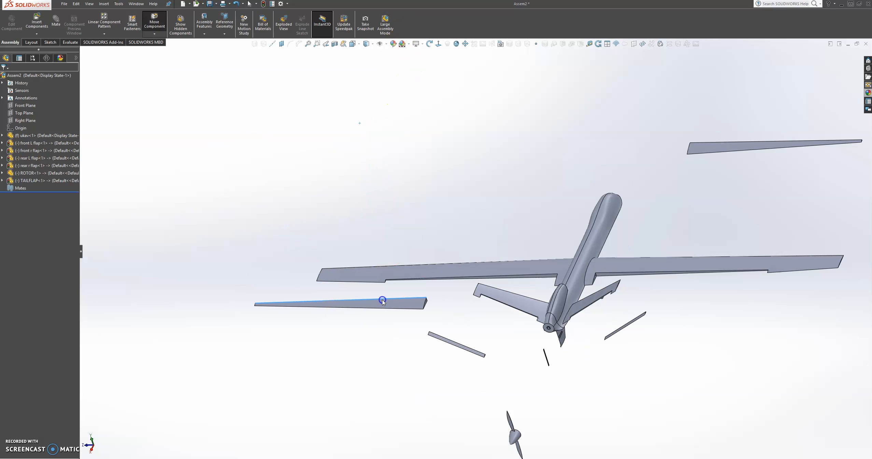
Add a concentric mate between the hinge hole in the front L flap's wide end and the hole at the root end of the wing cutout
scroll(440, 300, down, 2)
scroll(414, 249, down, 3)
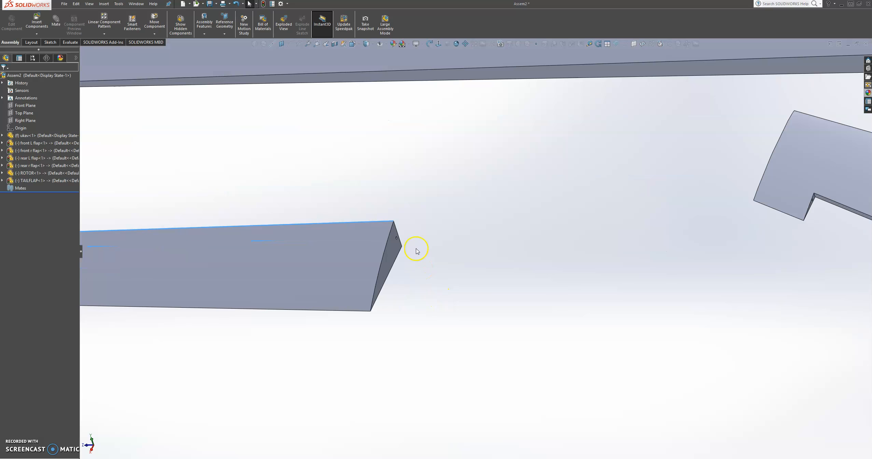
click(56, 21)
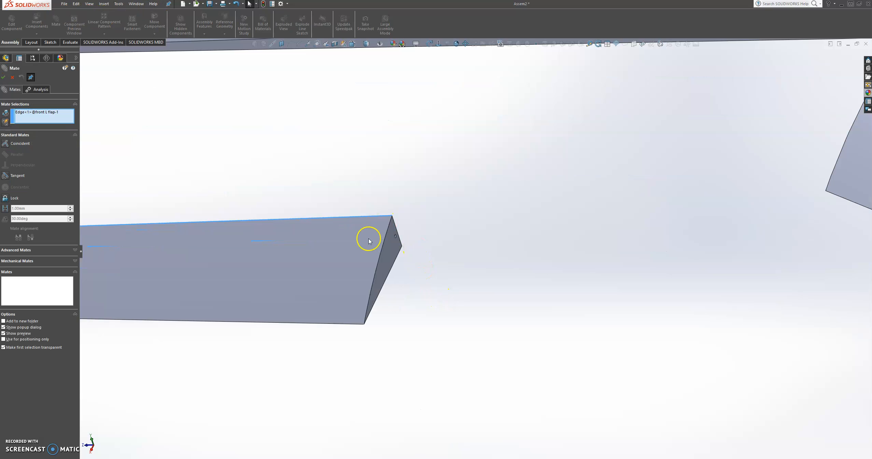
scroll(407, 227, down, 2)
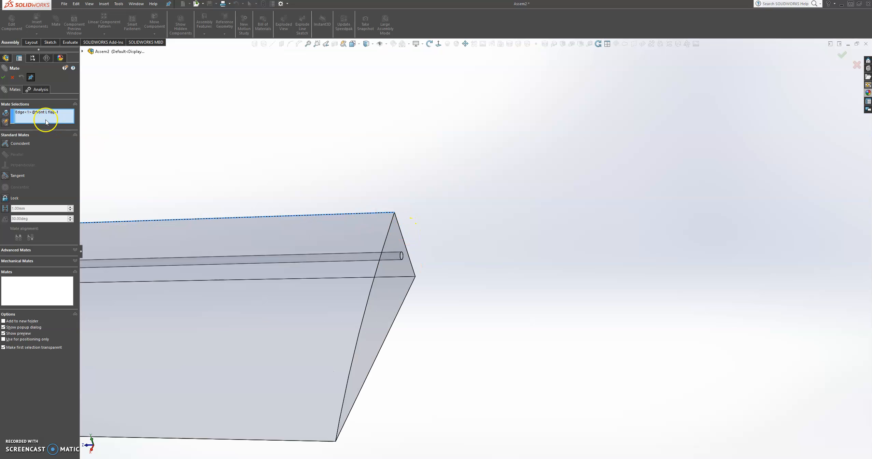
click(60, 125)
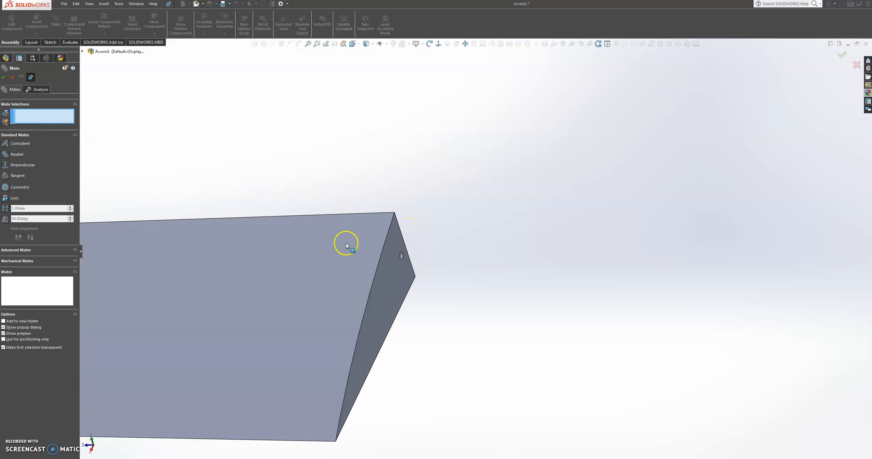
scroll(448, 232, down, 4)
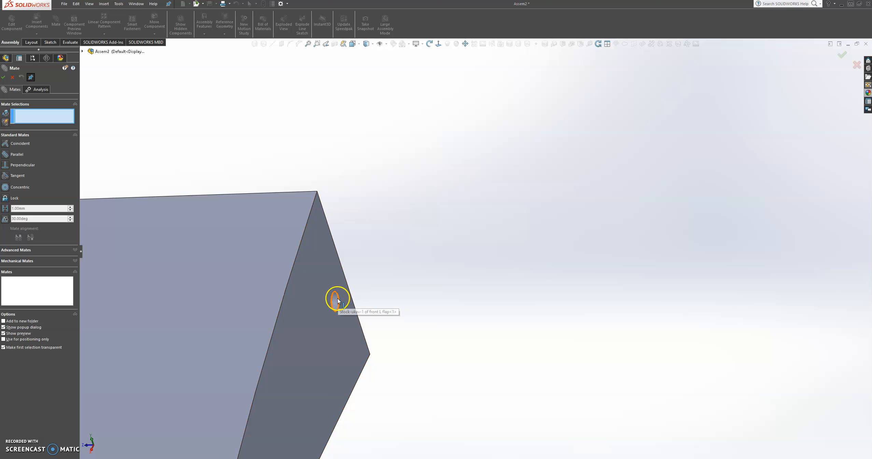
click(336, 301)
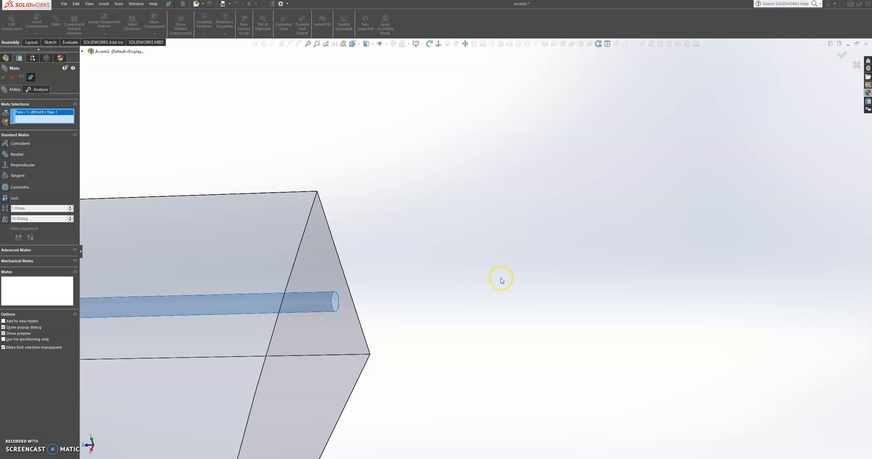
scroll(501, 280, up, 5)
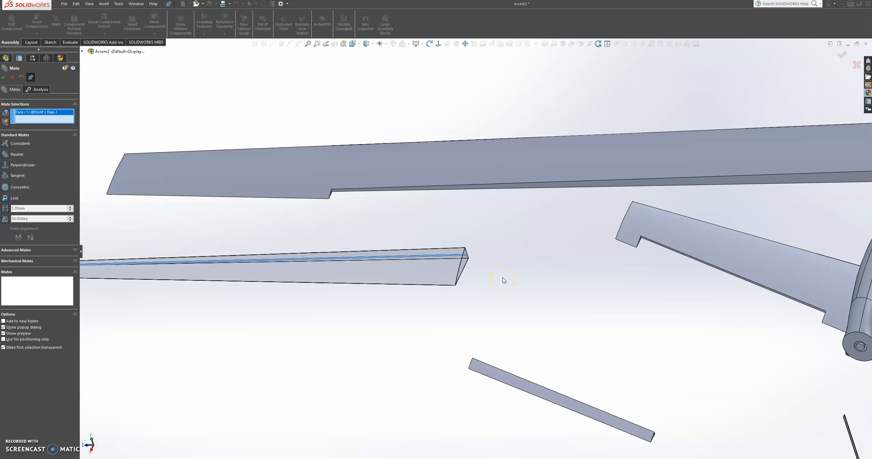
scroll(504, 280, up, 3)
middle_drag(659, 221, 704, 226)
scroll(656, 221, down, 4)
scroll(656, 220, down, 3)
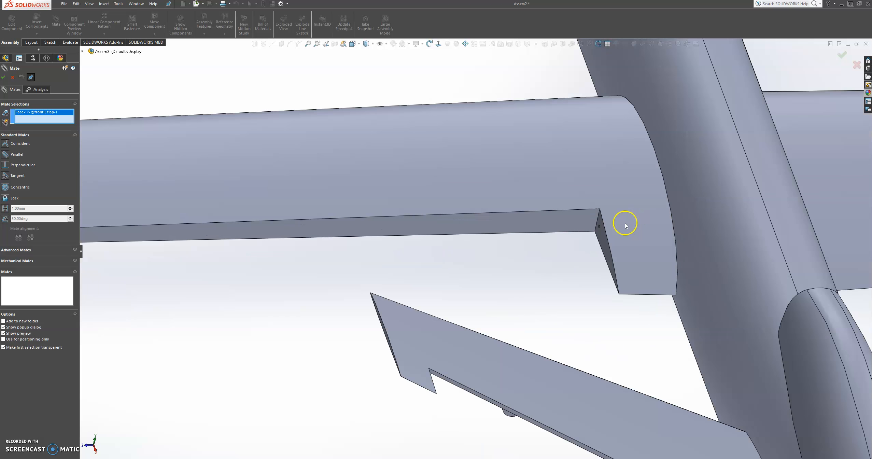
scroll(625, 220, down, 6)
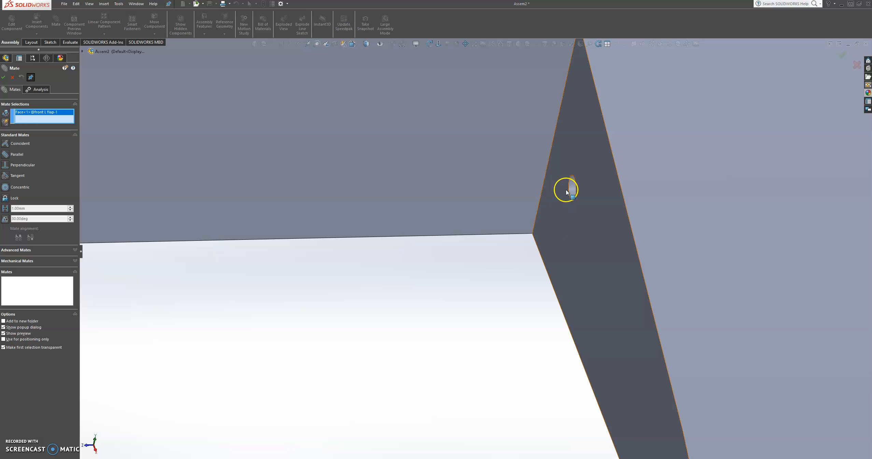
click(572, 185)
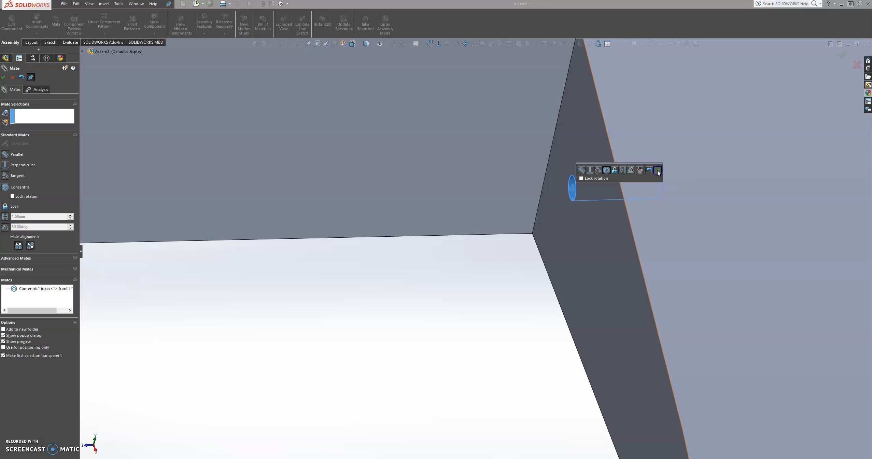
click(658, 171)
Slide the front L flap into its wing cutout and make its outer-end hinge hole concentric with the wing's matching hole
scroll(409, 241, up, 10)
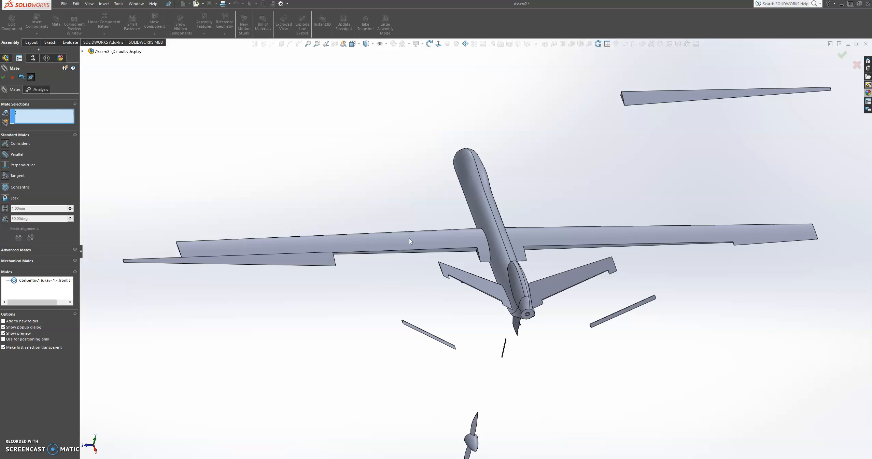
drag(321, 256, 486, 268)
scroll(283, 257, down, 10)
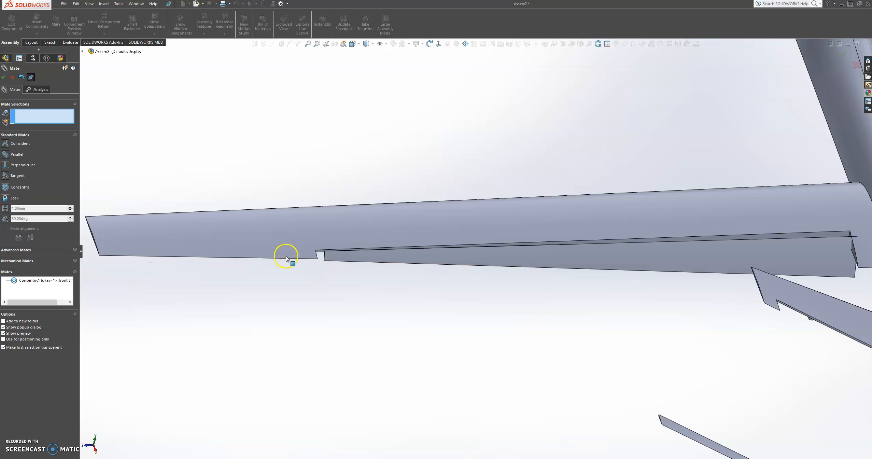
scroll(410, 253, down, 2)
scroll(422, 204, down, 2)
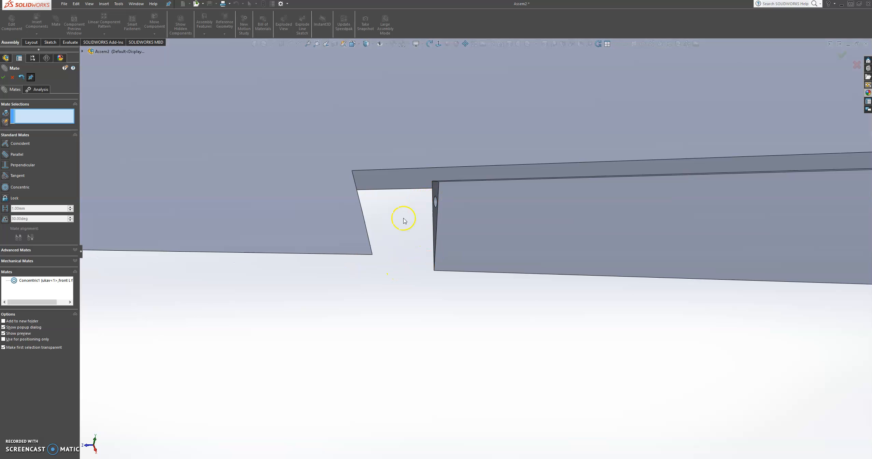
scroll(404, 220, down, 2)
middle_drag(419, 209, 345, 206)
click(473, 196)
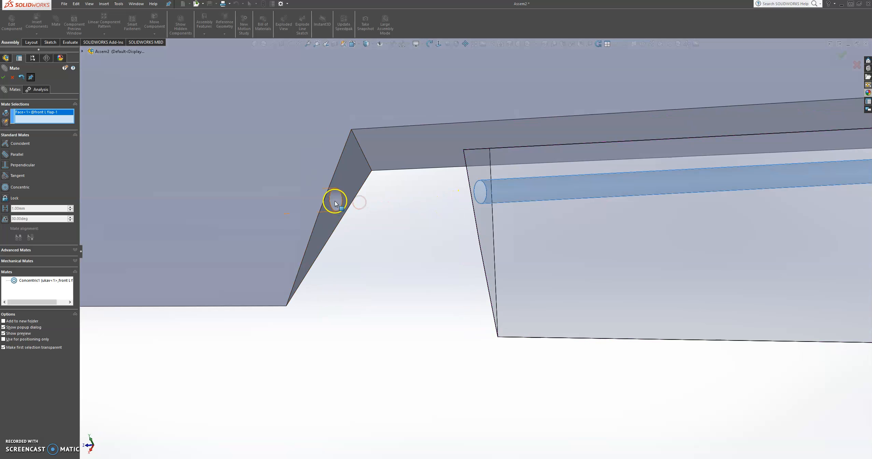
click(335, 201)
click(327, 187)
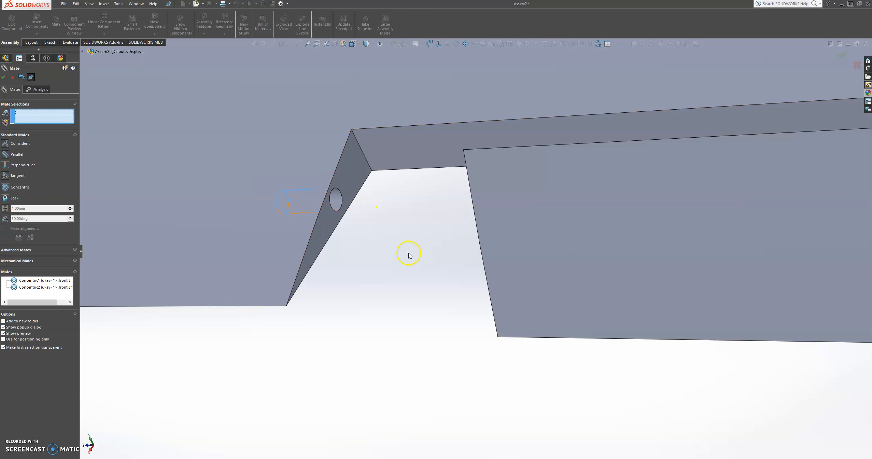
Add a coincident mate between the front L flap's outer end face and the facing end of the wing cutout
scroll(409, 255, up, 5)
middle_drag(435, 260, 494, 283)
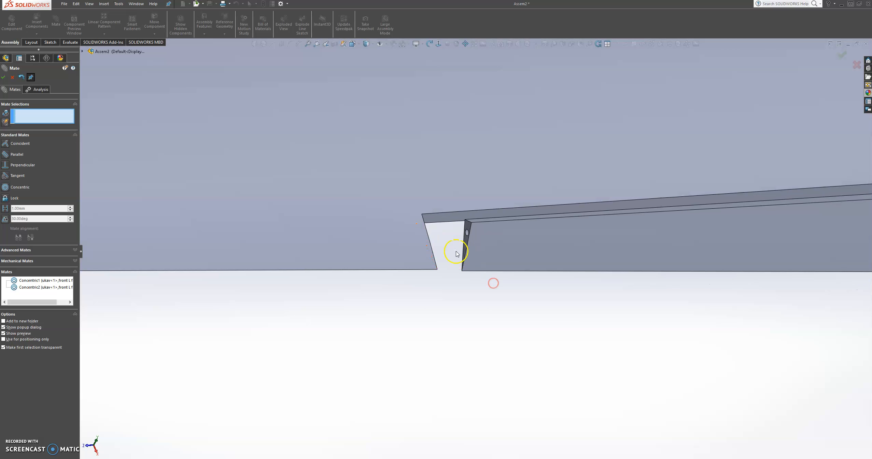
click(466, 242)
middle_drag(428, 243, 368, 242)
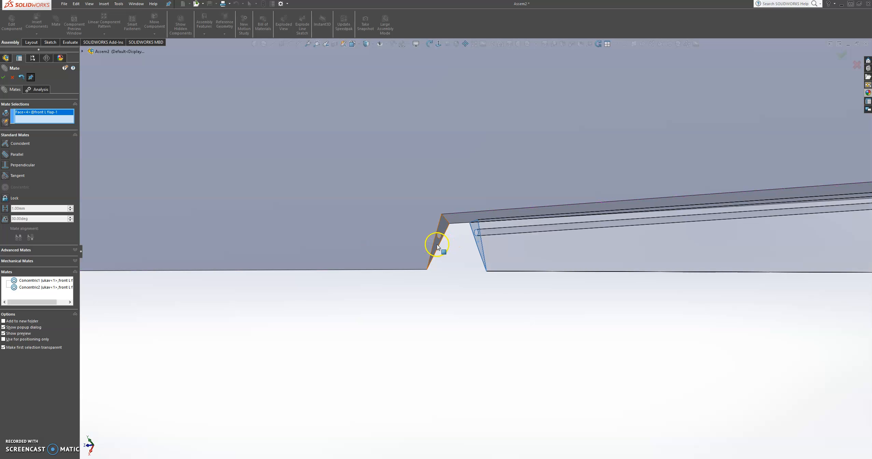
click(515, 229)
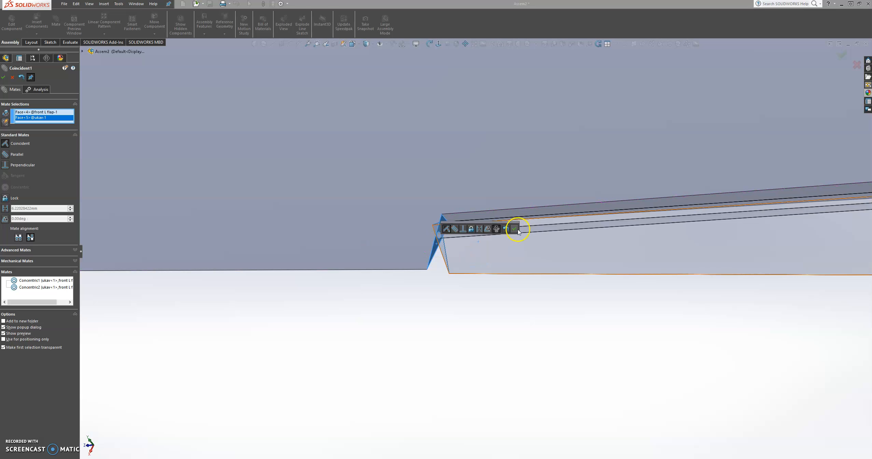
Swing the front L flap about its hinge to test the motion and leave it flush with the wing
scroll(506, 336, up, 7)
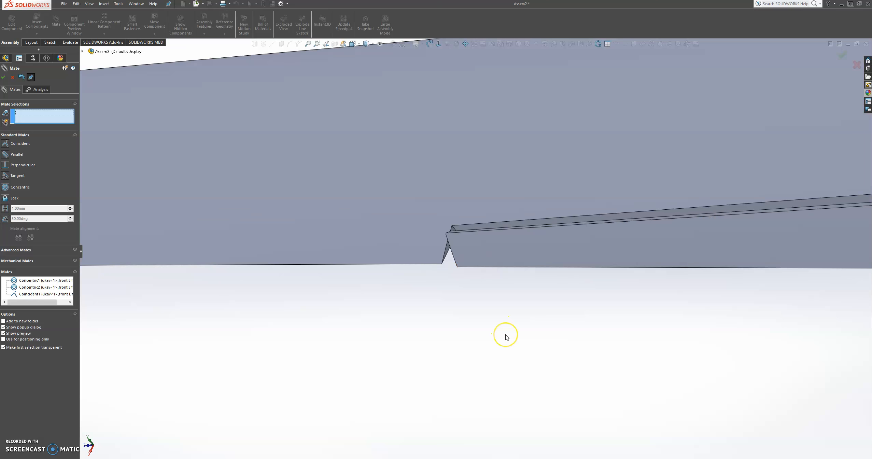
scroll(507, 338, up, 4)
middle_drag(551, 308, 650, 219)
scroll(498, 331, up, 1)
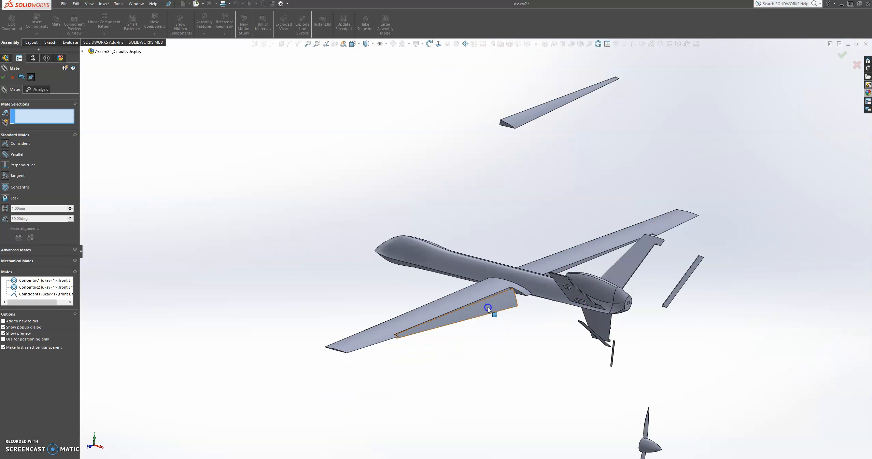
drag(488, 309, 496, 292)
click(495, 319)
middle_drag(471, 311, 478, 309)
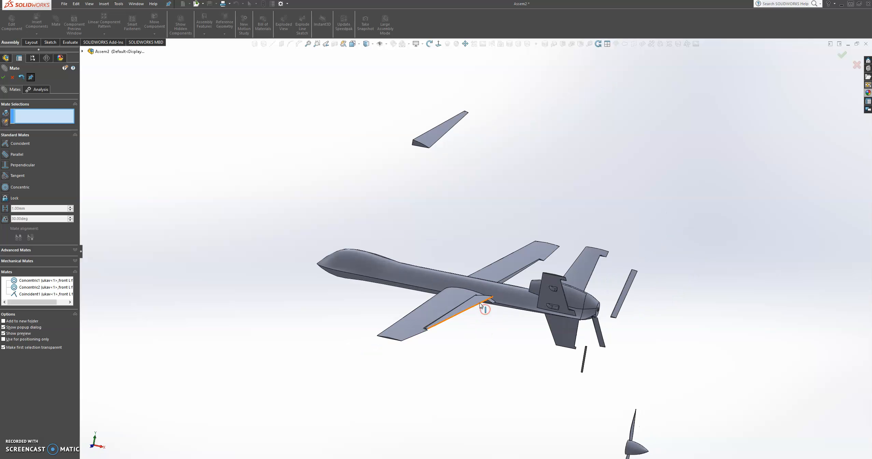
click(477, 309)
scroll(477, 307, down, 5)
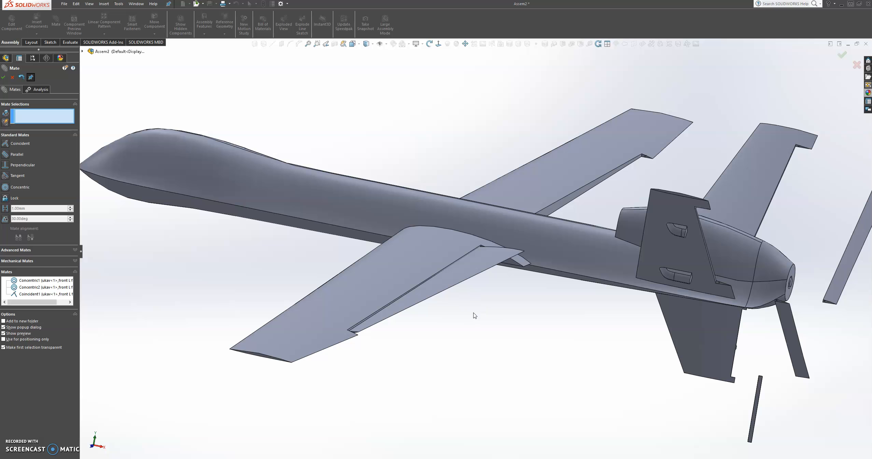
drag(470, 272, 475, 294)
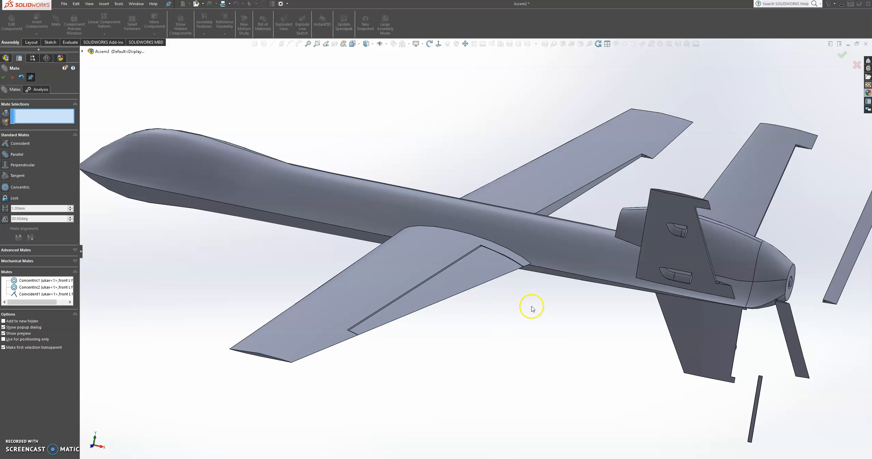
Add a concentric mate between the hinge hole in the front r flap's wide end and the hole at its wing cutout's root end
scroll(531, 309, up, 3)
middle_drag(511, 288, 624, 201)
scroll(645, 173, down, 3)
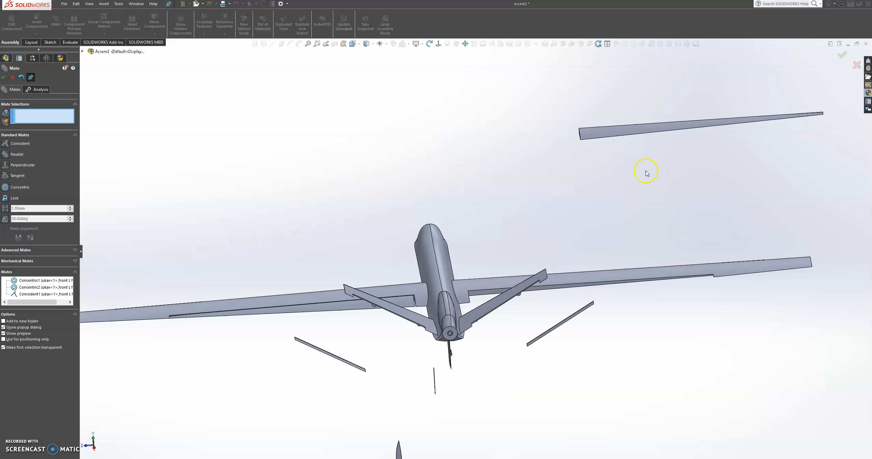
middle_drag(514, 159, 553, 194)
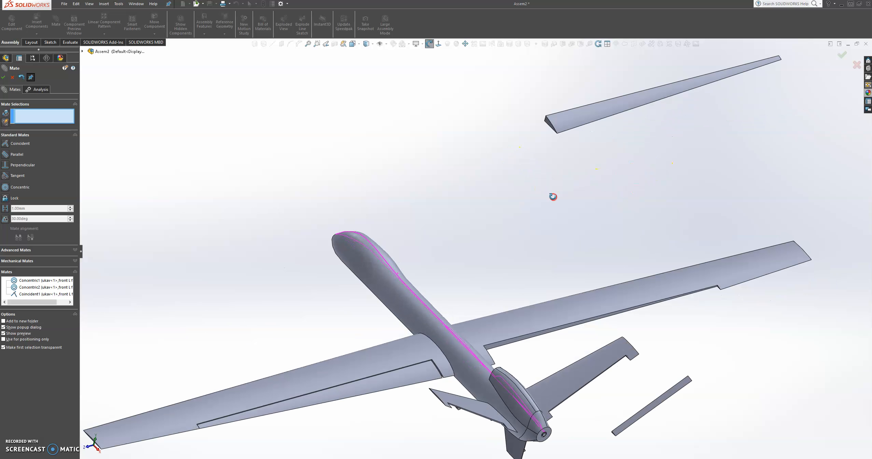
scroll(547, 136, down, 5)
scroll(504, 174, down, 8)
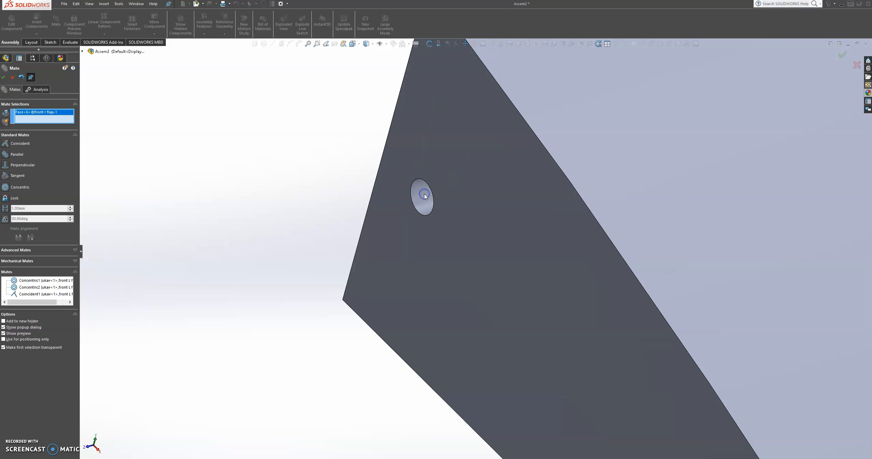
scroll(425, 196, up, 10)
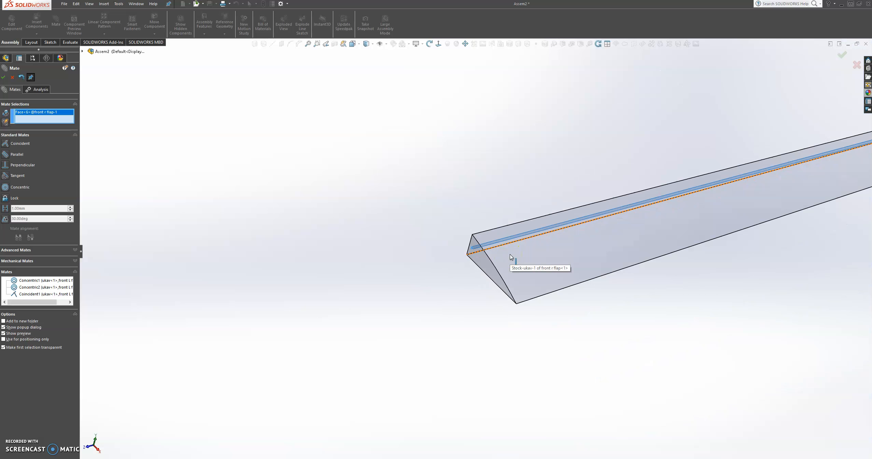
scroll(511, 257, up, 10)
middle_drag(469, 275, 405, 296)
scroll(454, 316, down, 3)
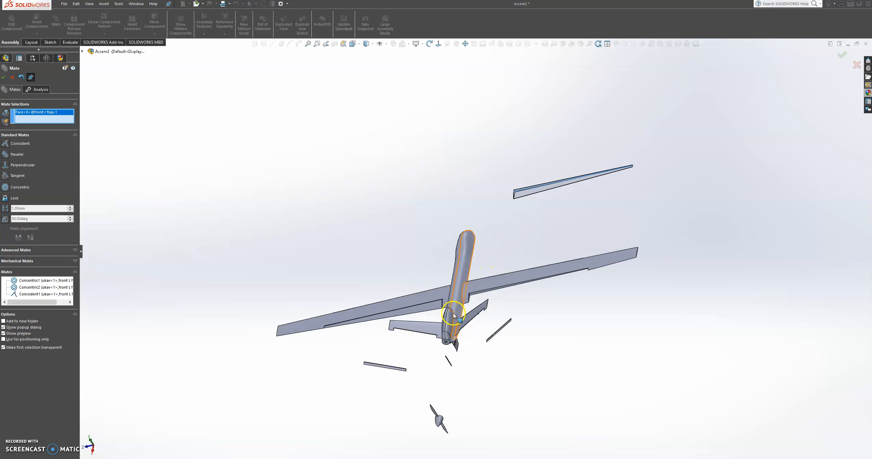
scroll(454, 316, down, 10)
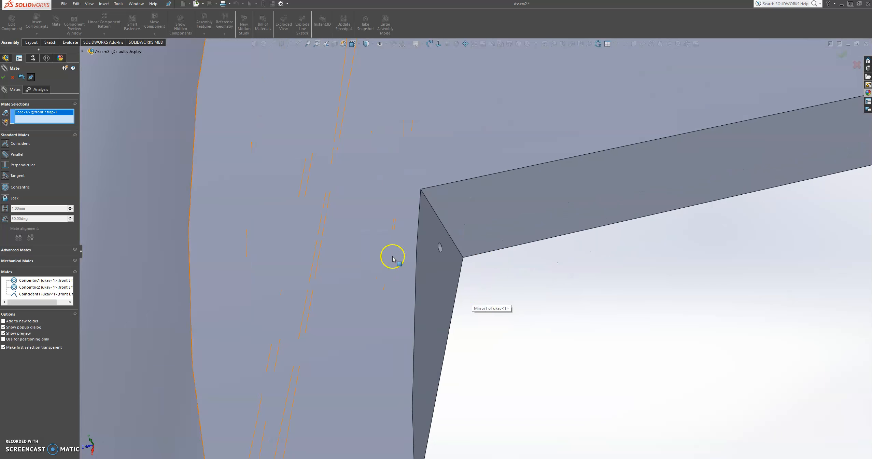
scroll(393, 258, down, 2)
click(472, 242)
click(559, 234)
scroll(591, 305, up, 5)
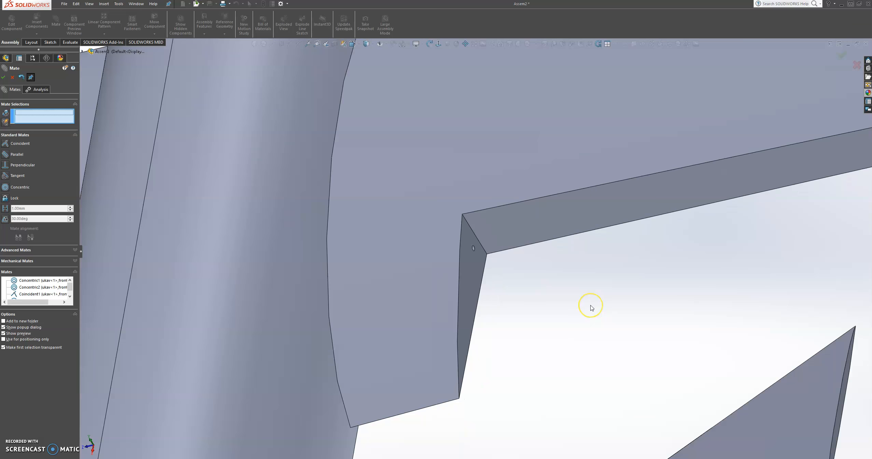
Slide the front r flap toward its wing cutout and make its outer-end hinge hole concentric with the wing's matching hole
scroll(591, 308, up, 10)
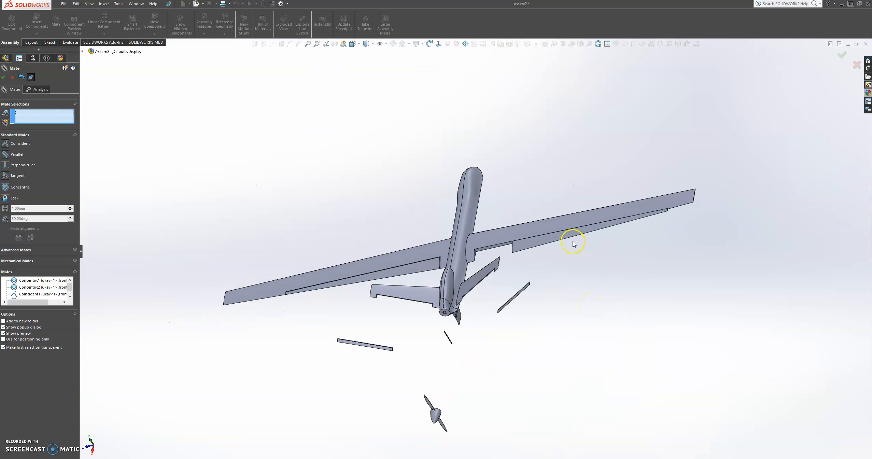
drag(564, 236, 507, 249)
scroll(636, 216, down, 10)
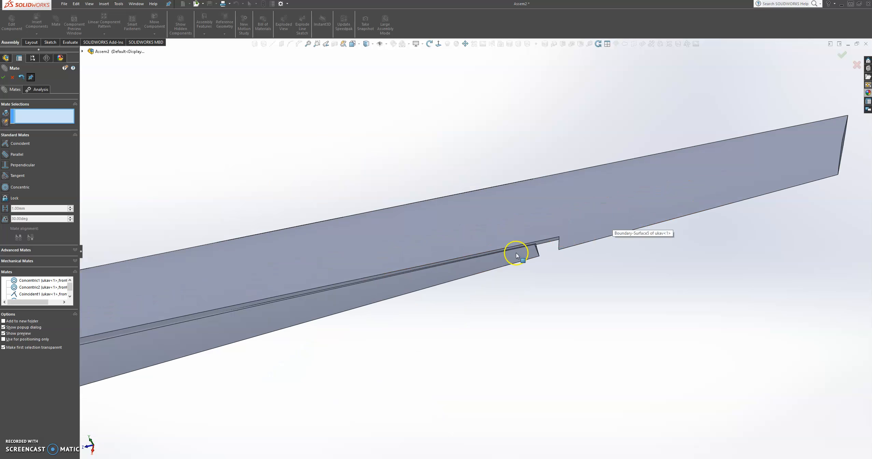
scroll(508, 260, down, 3)
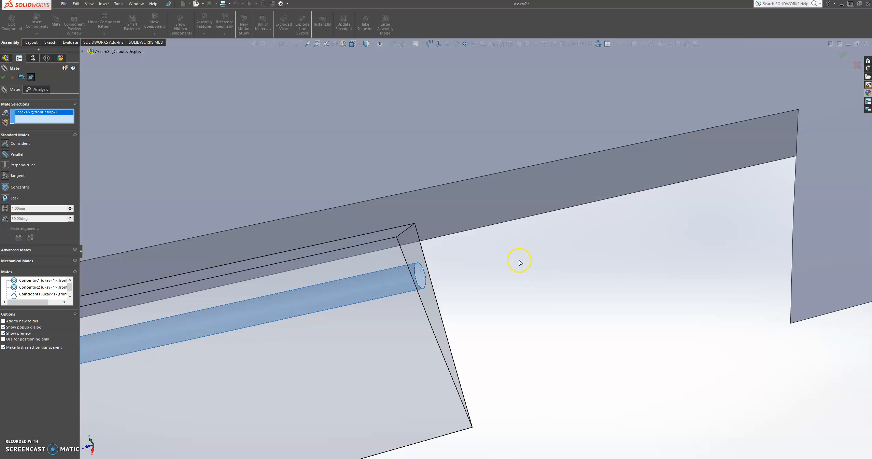
middle_drag(515, 271, 594, 251)
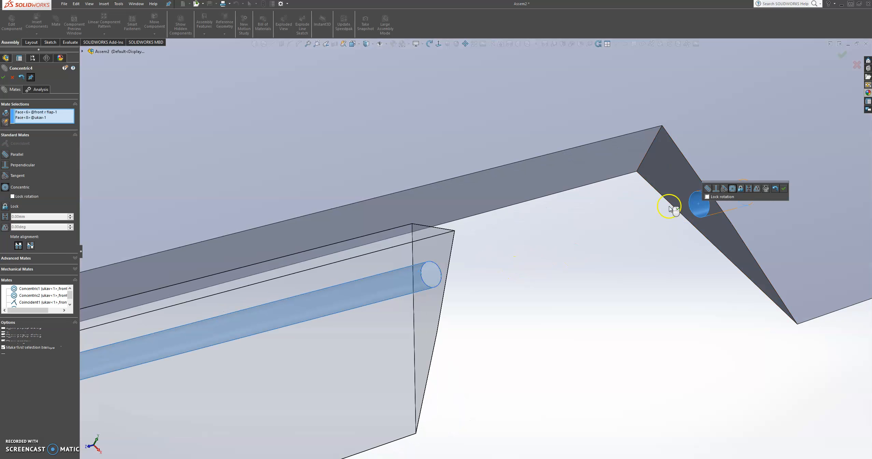
click(785, 189)
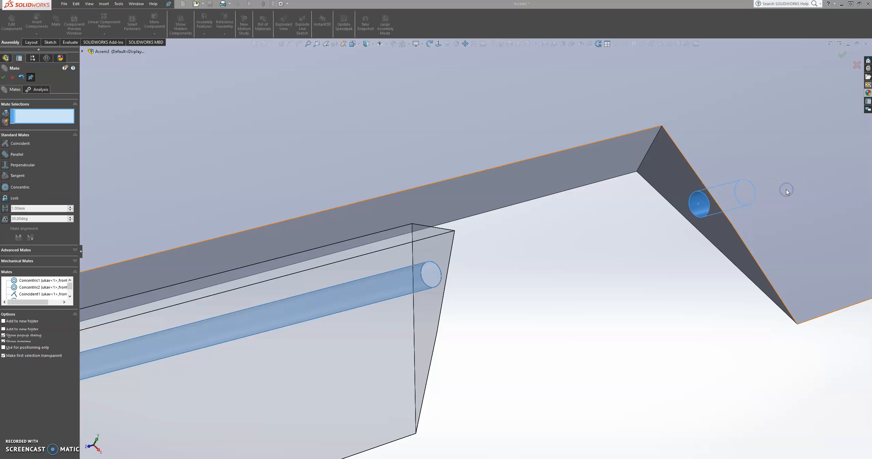
Add a coincident mate between the wing cutout's outer end face and the front r flap's facing end face
click(671, 169)
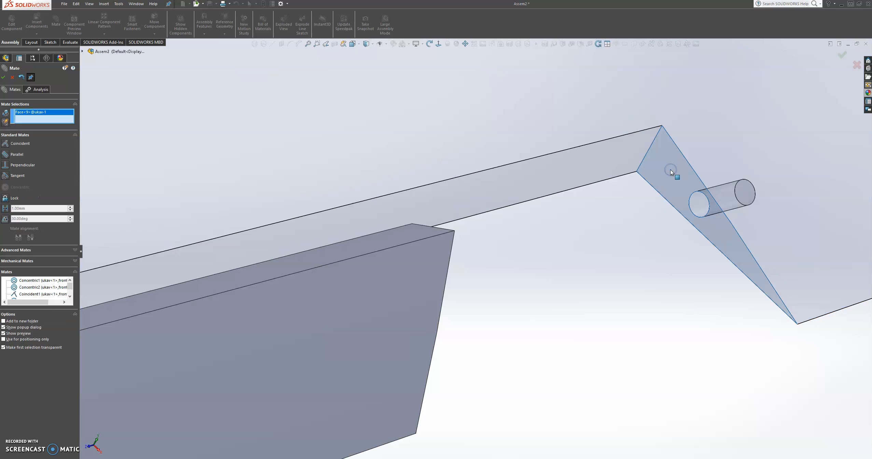
middle_drag(636, 249, 526, 254)
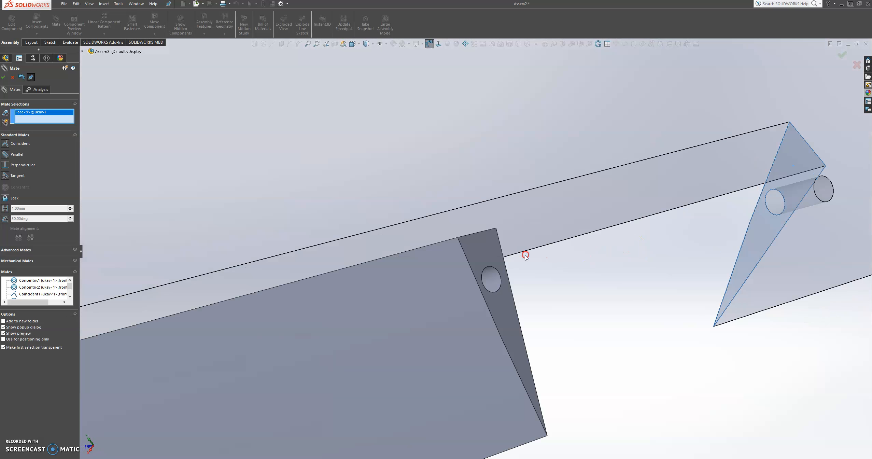
click(508, 303)
click(595, 311)
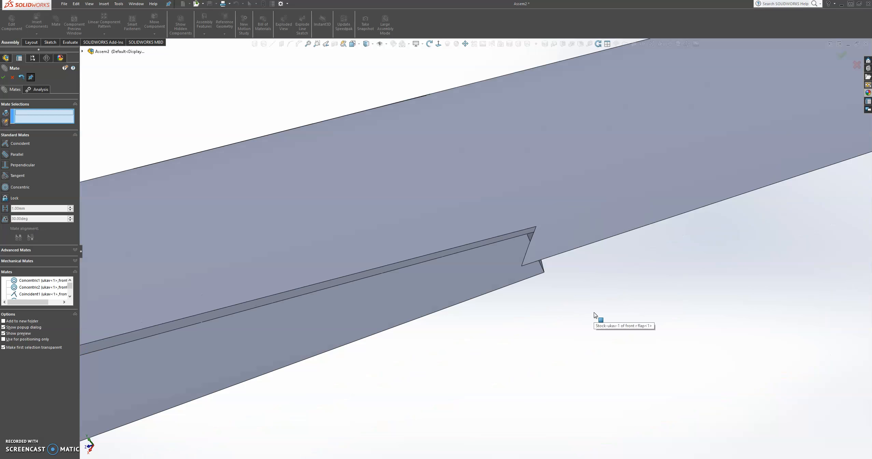
Swing the front r flap about its hinge to test the motion and leave it flush with the wing
scroll(594, 312, up, 11)
middle_drag(416, 311, 329, 318)
drag(328, 318, 318, 309)
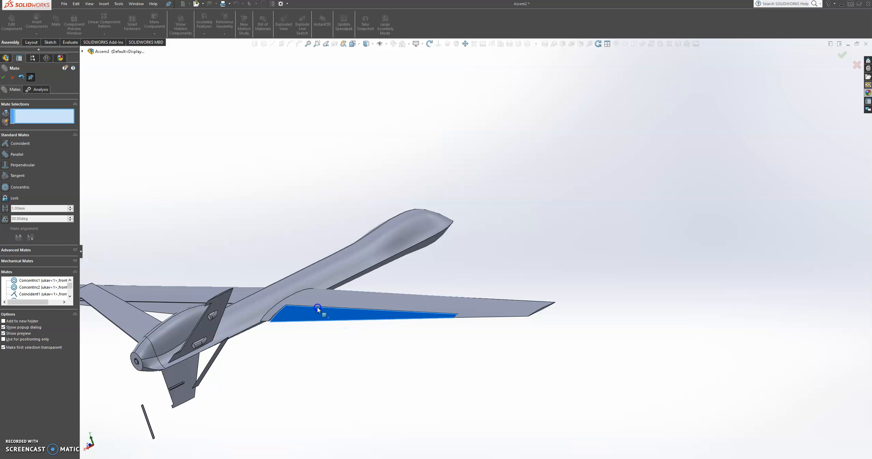
scroll(222, 310, down, 4)
middle_drag(357, 354, 376, 356)
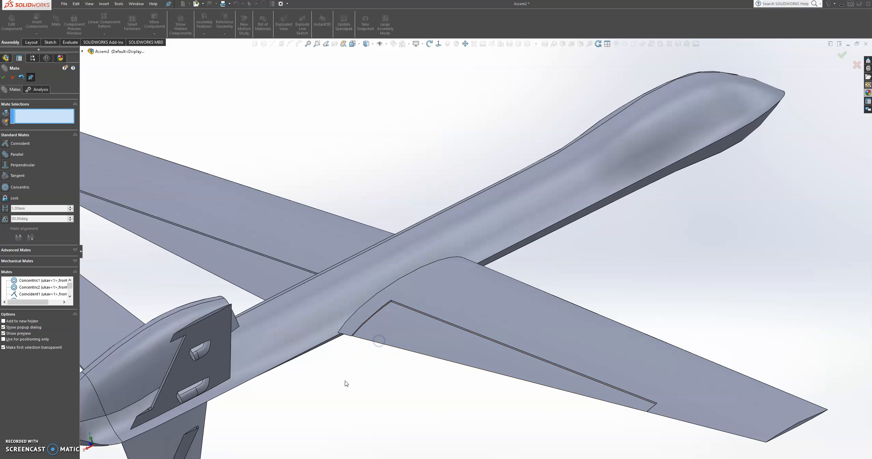
Add a concentric mate between the hole at the root end of the tail fin's cutout and the rear L flap's hinge hole
scroll(345, 378, up, 5)
scroll(297, 297, down, 2)
middle_drag(291, 322, 379, 332)
scroll(428, 304, down, 2)
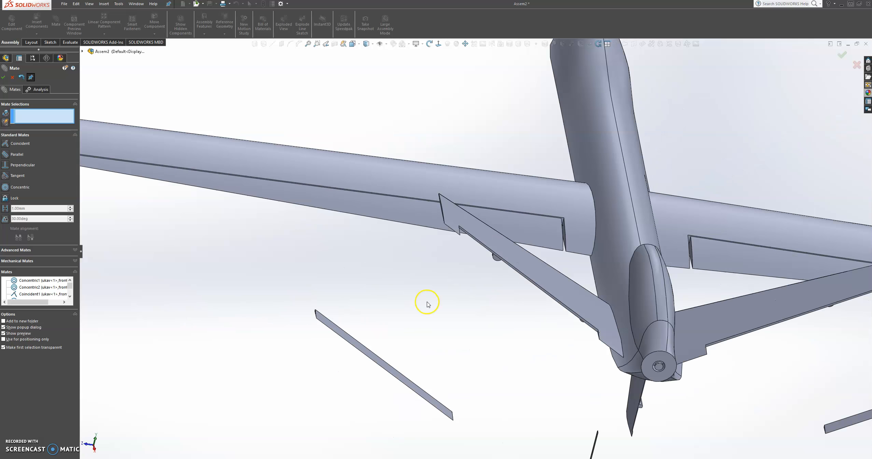
scroll(426, 303, down, 2)
scroll(440, 334, up, 3)
scroll(471, 367, down, 4)
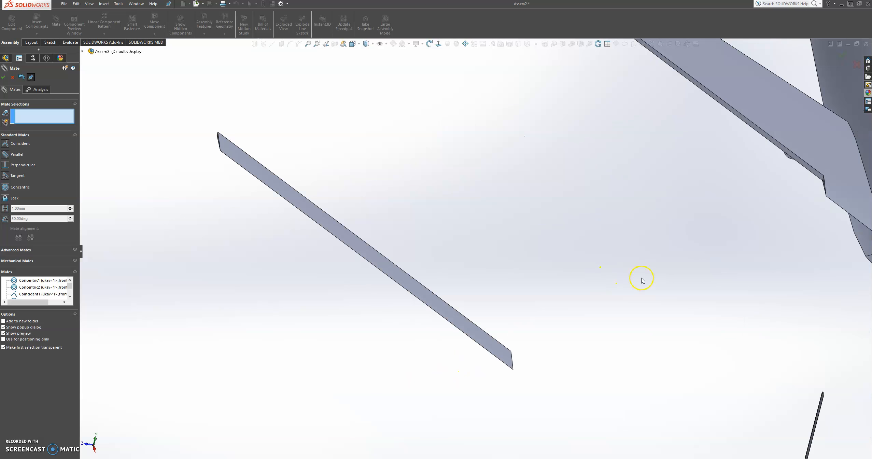
scroll(642, 280, up, 3)
scroll(673, 204, down, 1)
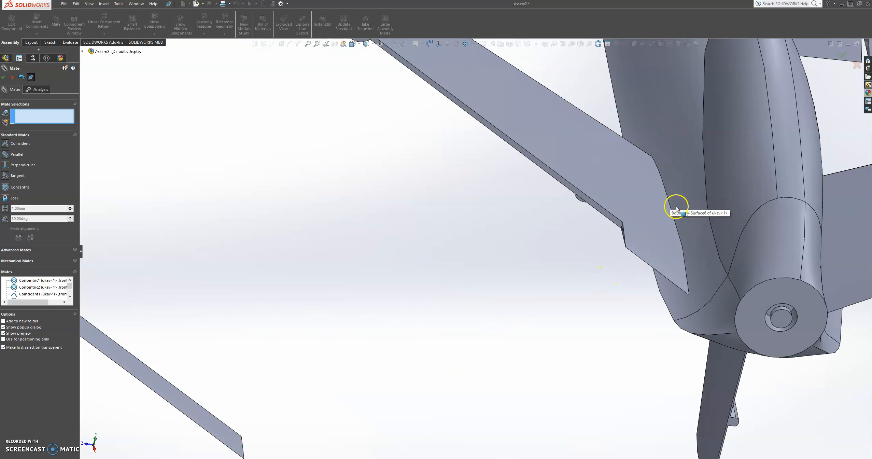
scroll(615, 265, down, 1)
scroll(558, 191, down, 2)
scroll(554, 171, down, 2)
scroll(554, 172, down, 1)
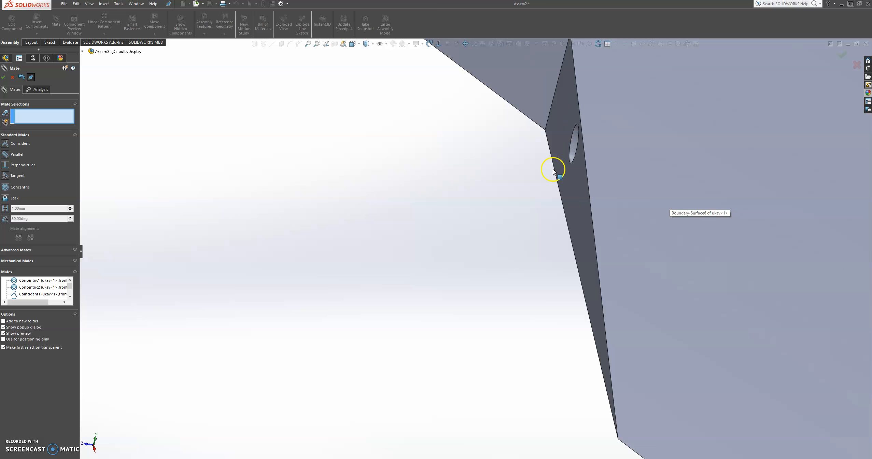
click(576, 145)
scroll(576, 146, up, 5)
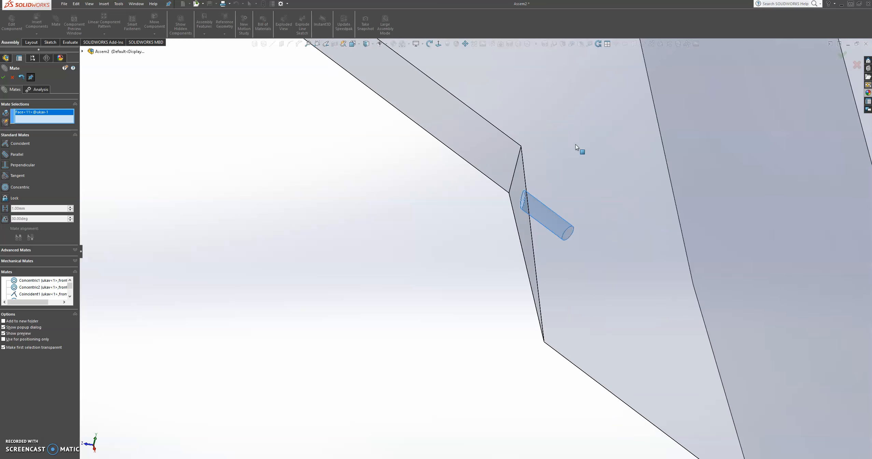
scroll(575, 144, up, 4)
scroll(413, 293, up, 2)
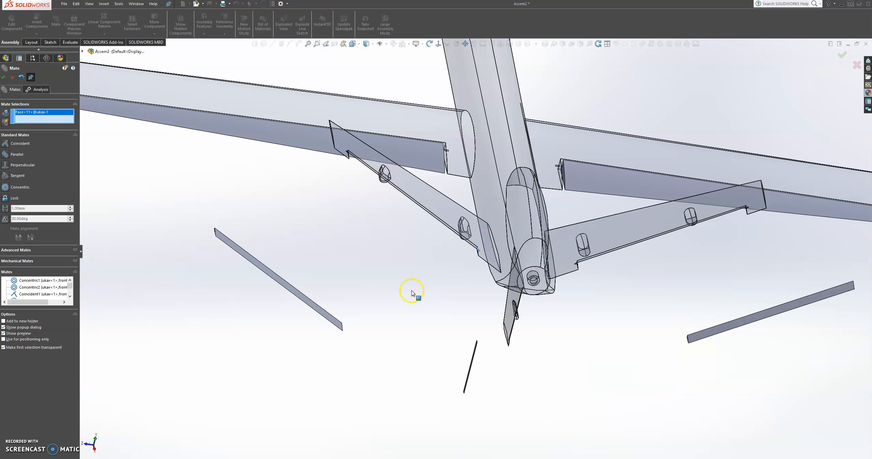
middle_drag(335, 329, 283, 261)
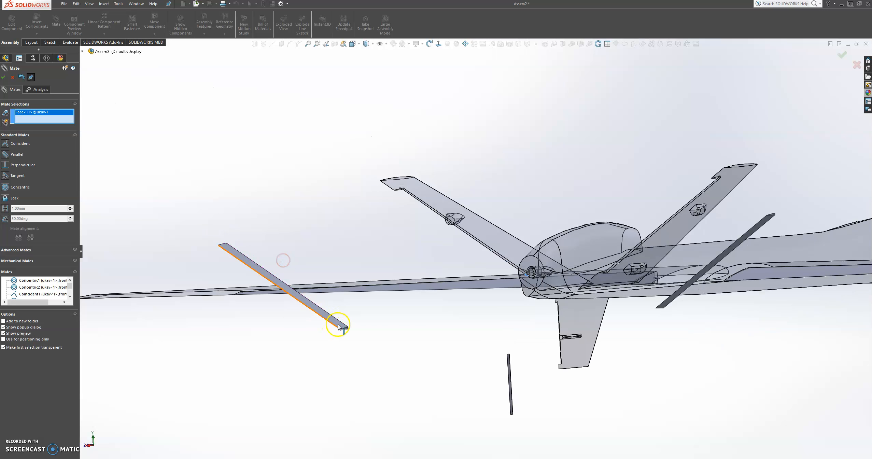
scroll(415, 302, down, 10)
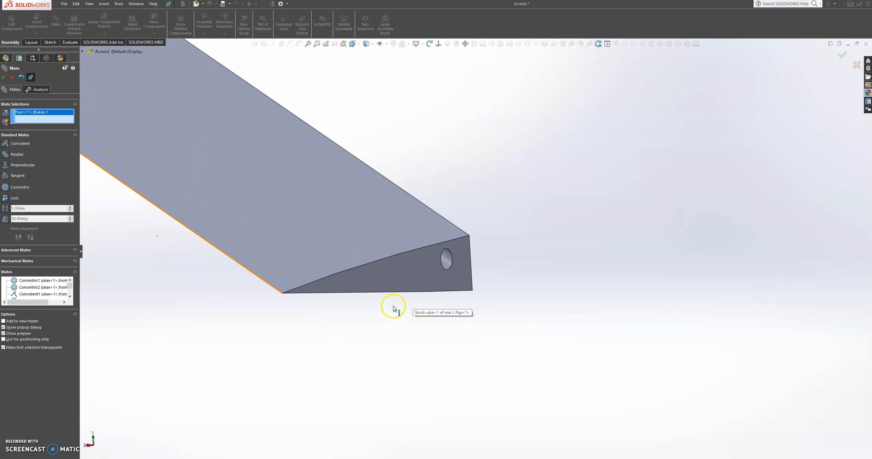
scroll(394, 309, down, 2)
click(463, 246)
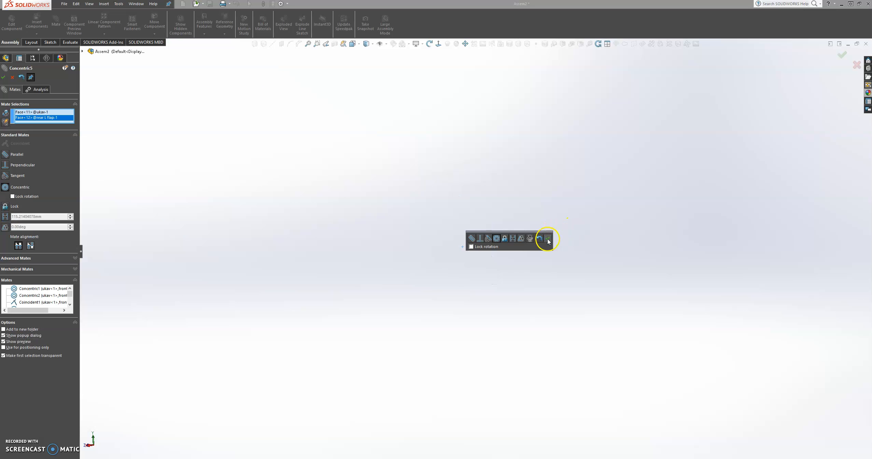
click(547, 239)
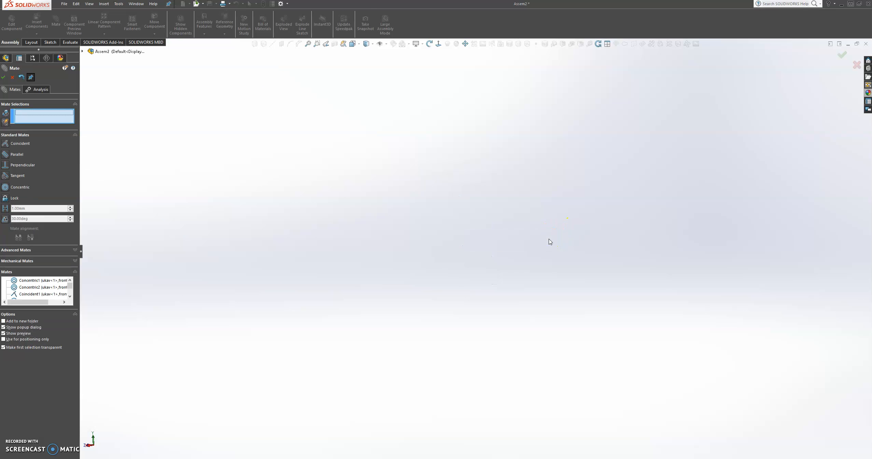
Slide the rear L flap into its tail fin cutout and make its hinge hole concentric with the hole at the cutout's outer end
scroll(550, 241, up, 6)
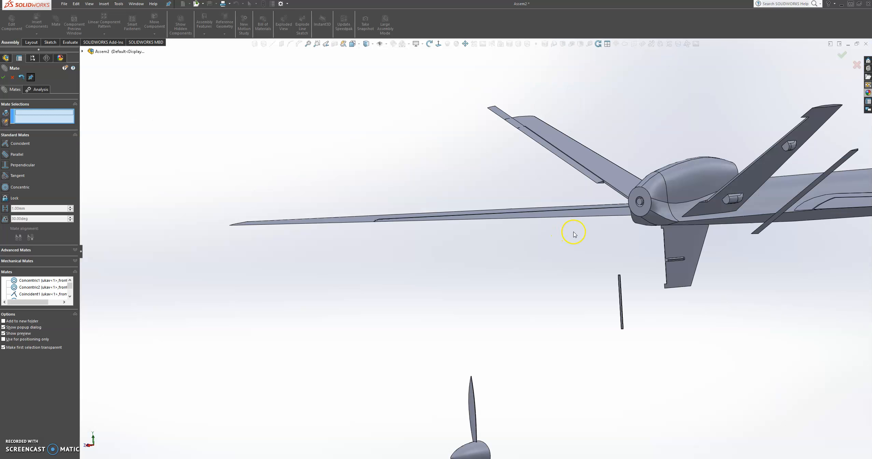
scroll(603, 271, down, 10)
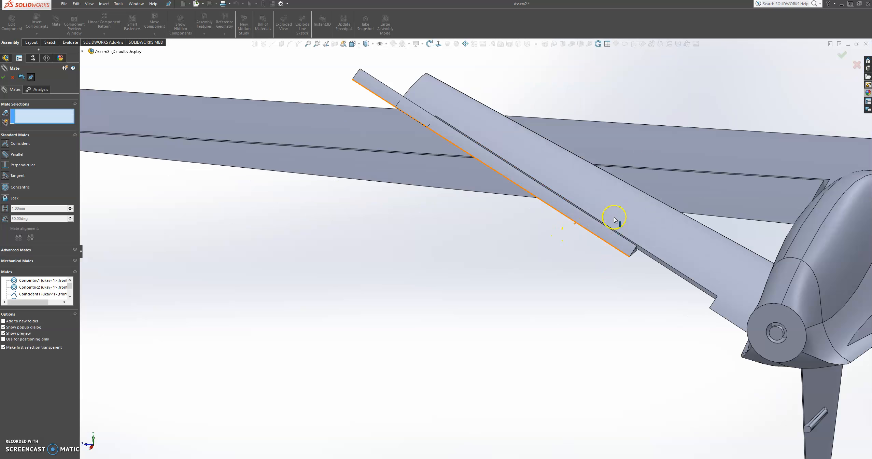
drag(490, 189, 609, 272)
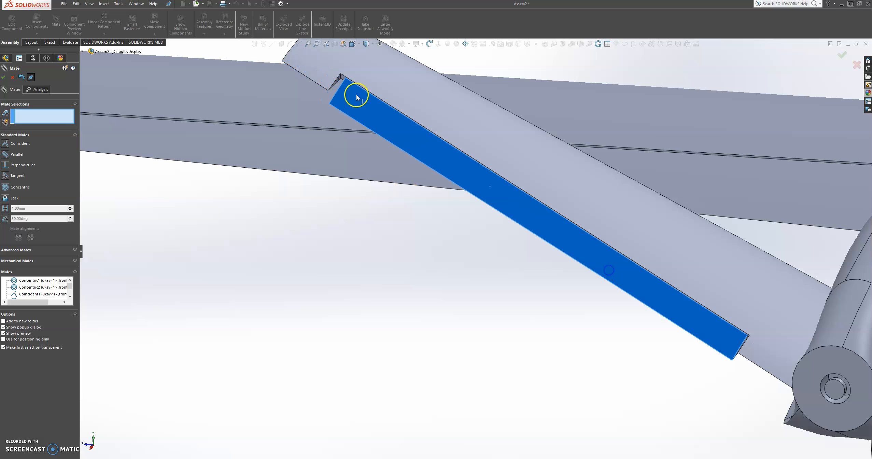
middle_drag(351, 81, 465, 164)
scroll(371, 112, down, 5)
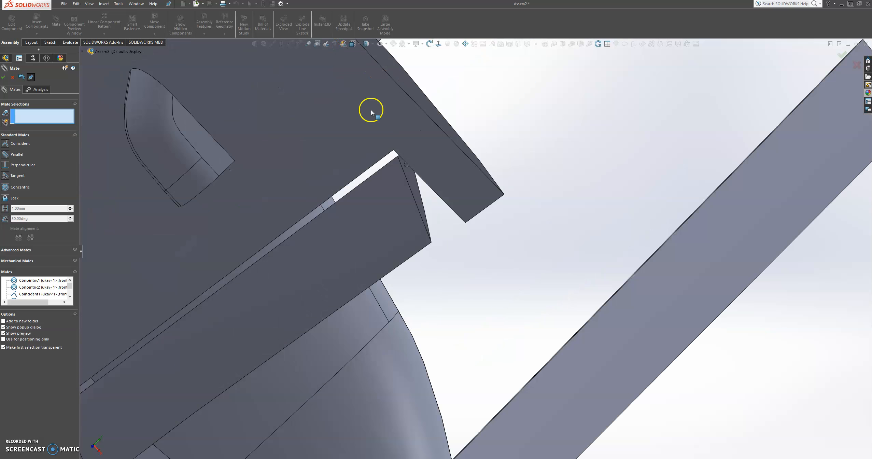
scroll(404, 152, down, 5)
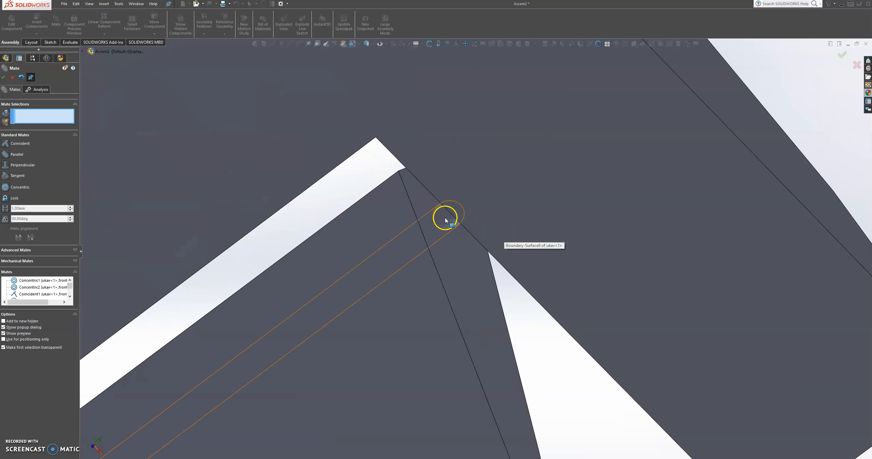
click(446, 219)
middle_drag(445, 220, 569, 183)
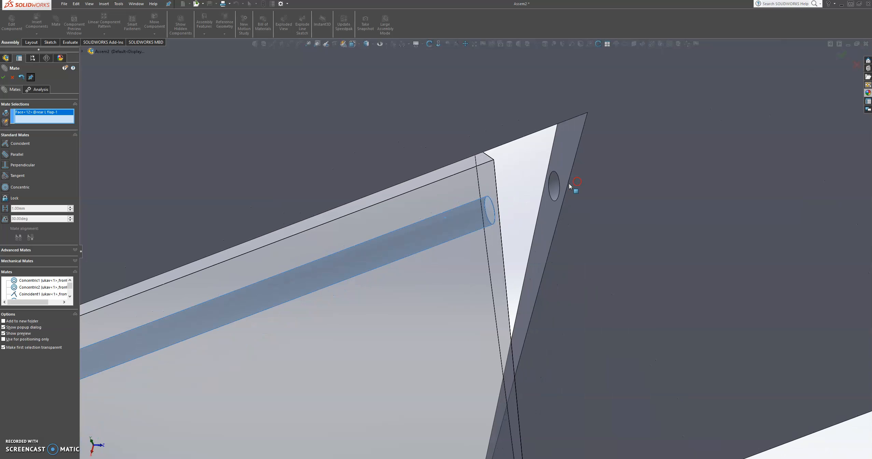
click(554, 184)
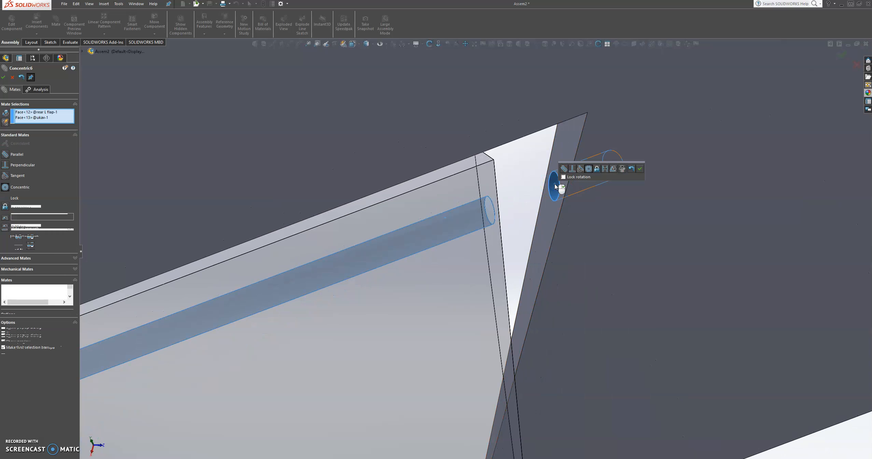
click(641, 169)
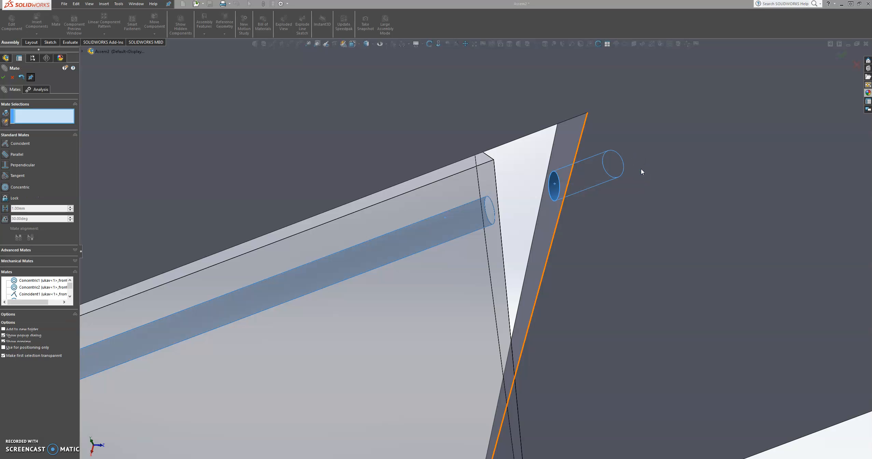
Swing the rear L flap slightly about its hinge to line it up with the tail fin
scroll(555, 235, up, 3)
scroll(554, 236, up, 10)
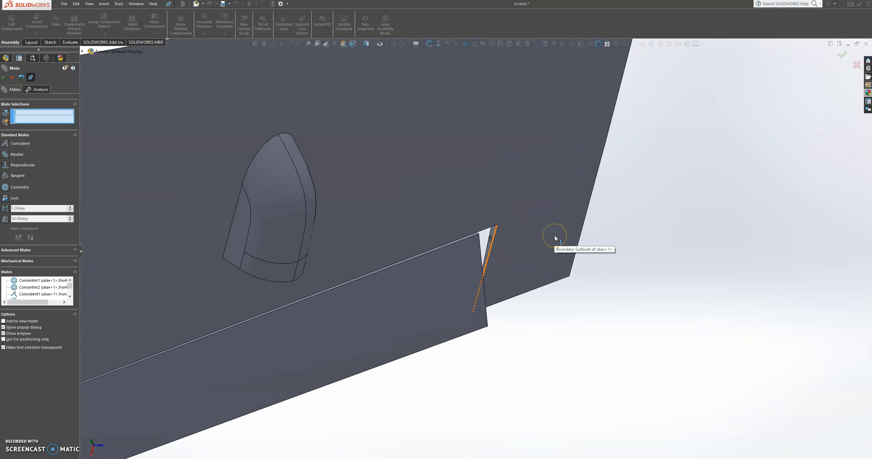
middle_drag(460, 241, 228, 292)
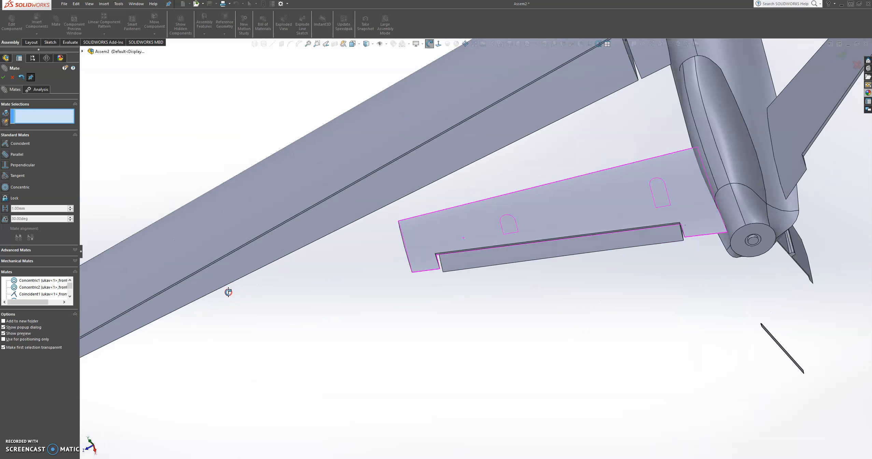
click(535, 257)
mouse_move(529, 253)
mouse_down()
mouse_move(527, 238)
mouse_move(531, 251)
mouse_up()
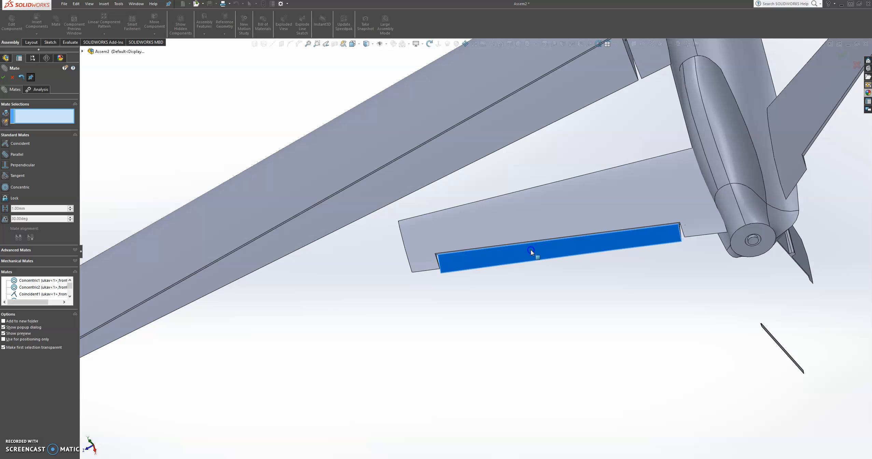
click(497, 252)
Add a coincident mate between the rear L flap's outer end face and the facing end of the tail fin cutout
scroll(425, 282, down, 3)
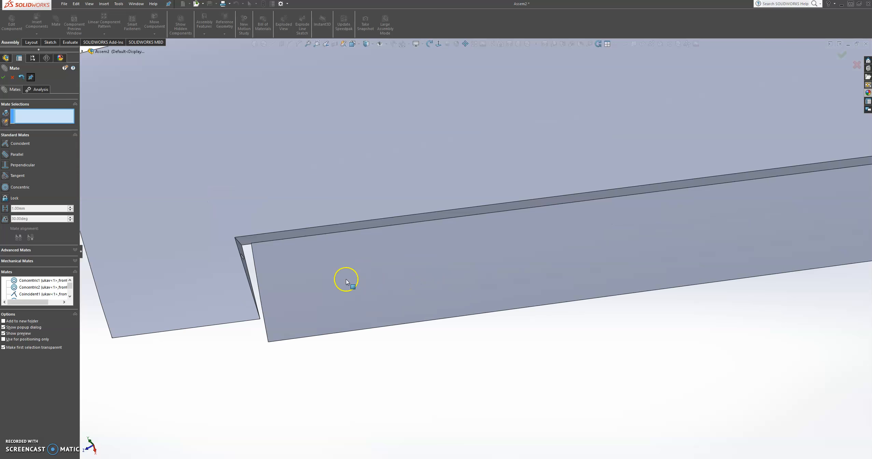
middle_drag(275, 260, 348, 278)
click(267, 251)
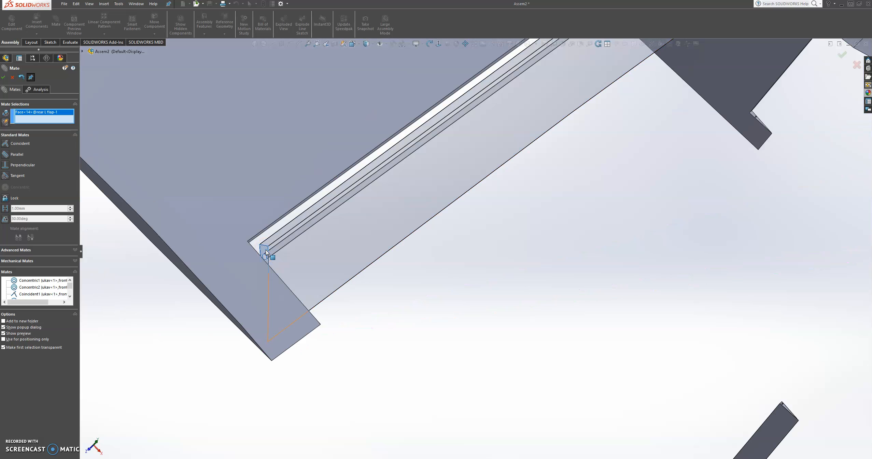
middle_drag(350, 237, 122, 250)
click(119, 246)
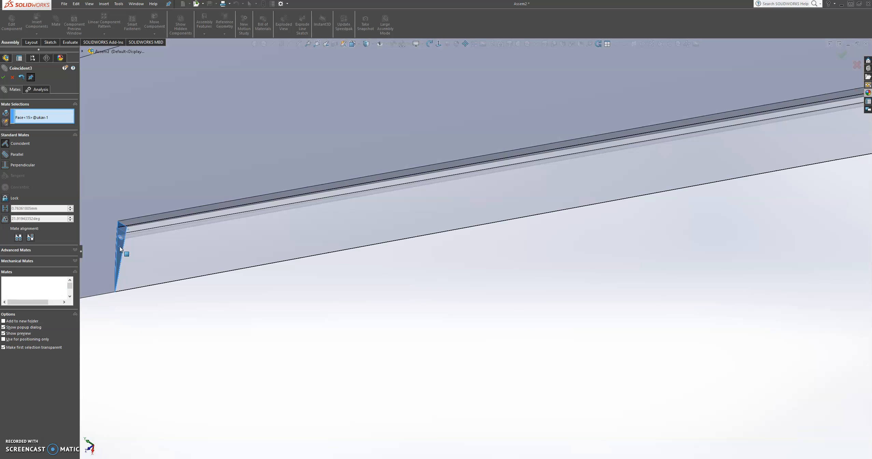
click(111, 239)
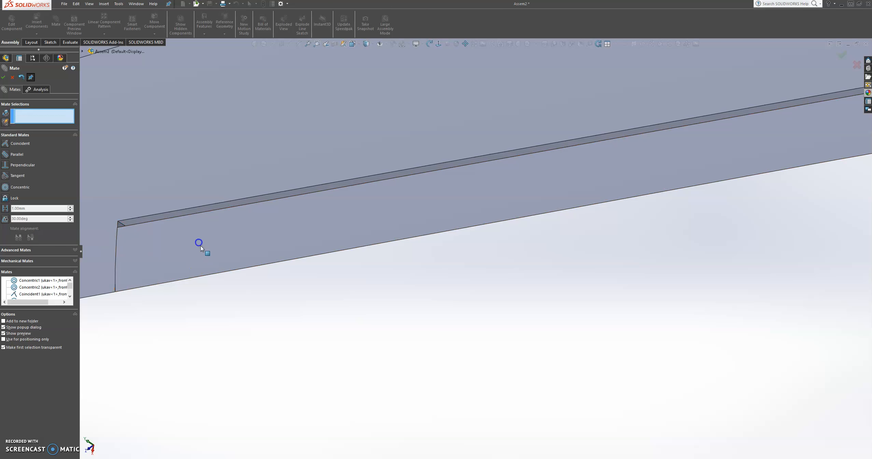
Finish mating, test whether the rear L flap still swings, and delete the last coincident mate between it and the UAV body
click(12, 77)
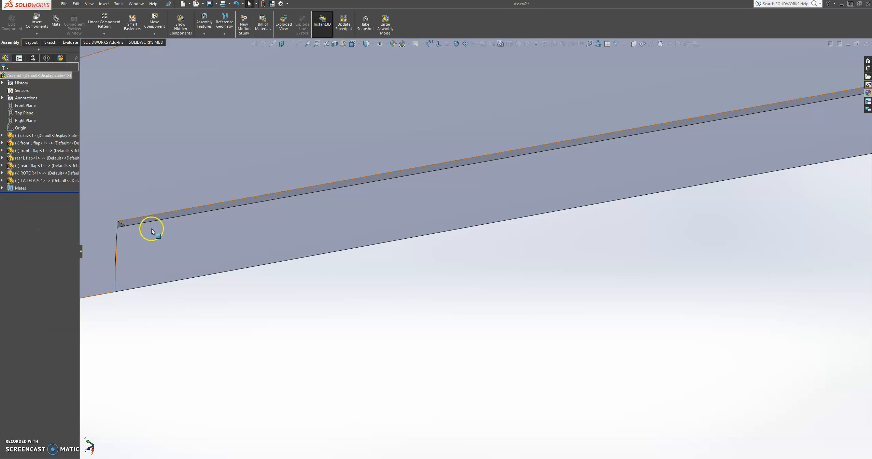
drag(201, 274, 205, 287)
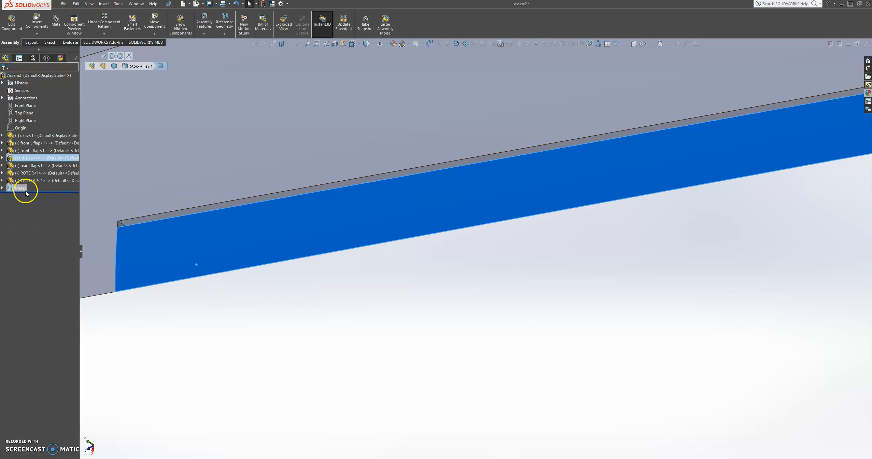
click(3, 188)
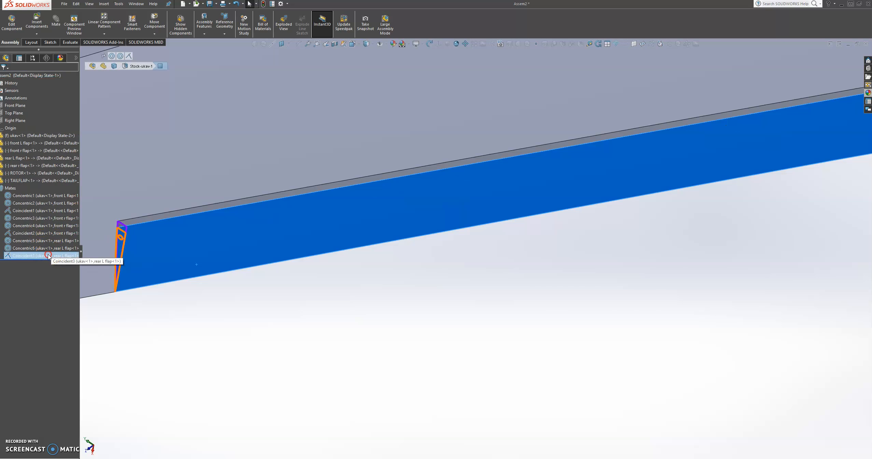
right_click(50, 256)
click(67, 284)
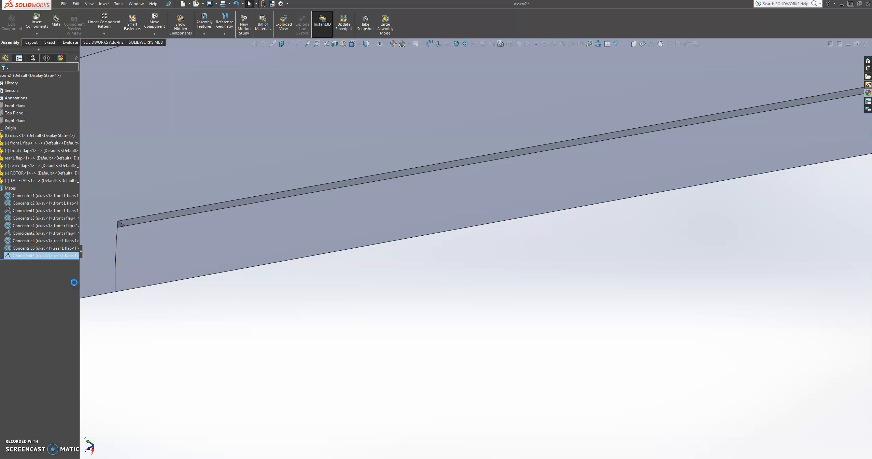
Swing the rear L flap about its hinge to check its movement and fit in the tail fin cutout
drag(163, 262, 179, 289)
scroll(361, 358, up, 3)
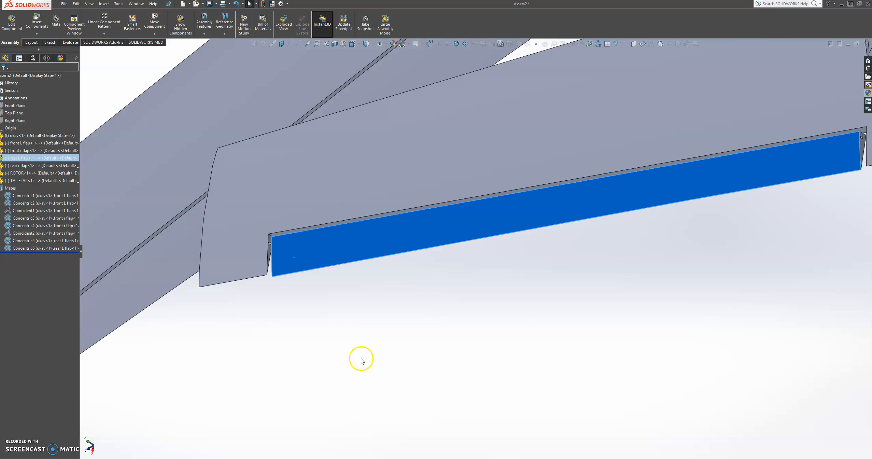
scroll(361, 361, up, 3)
middle_drag(604, 277, 591, 246)
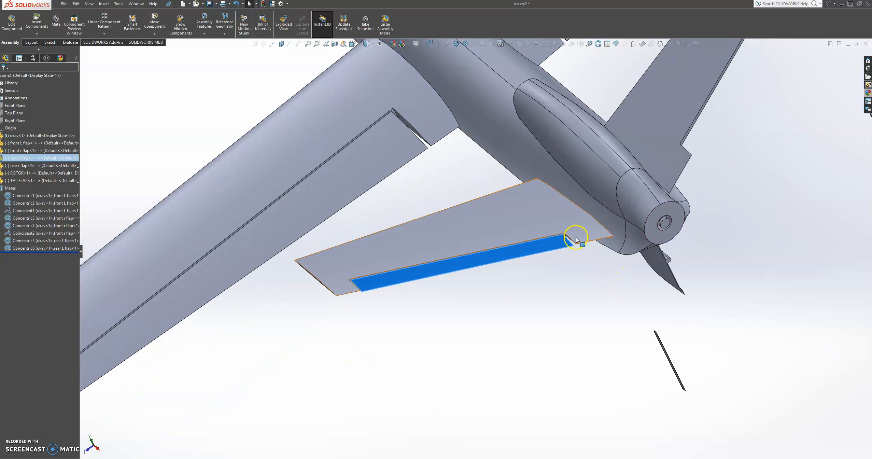
scroll(547, 286, up, 6)
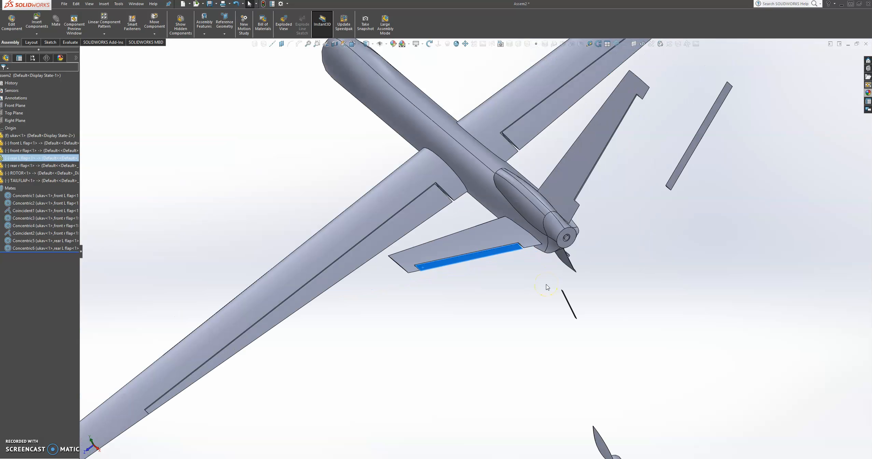
middle_drag(507, 219, 593, 184)
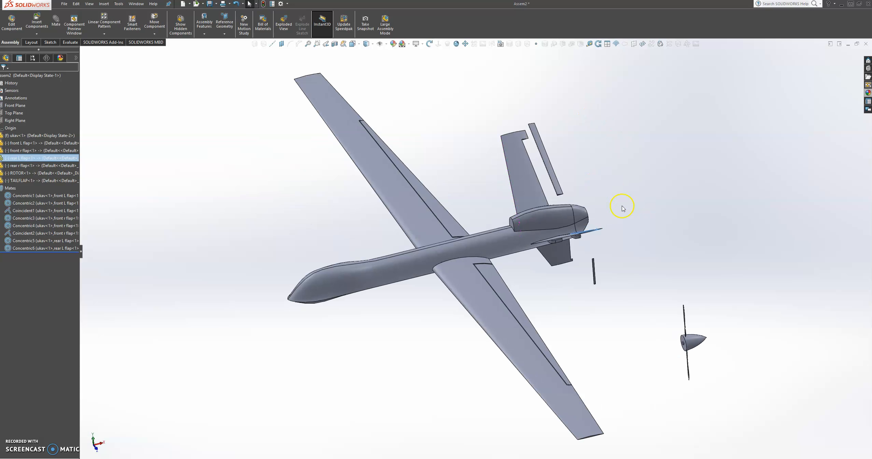